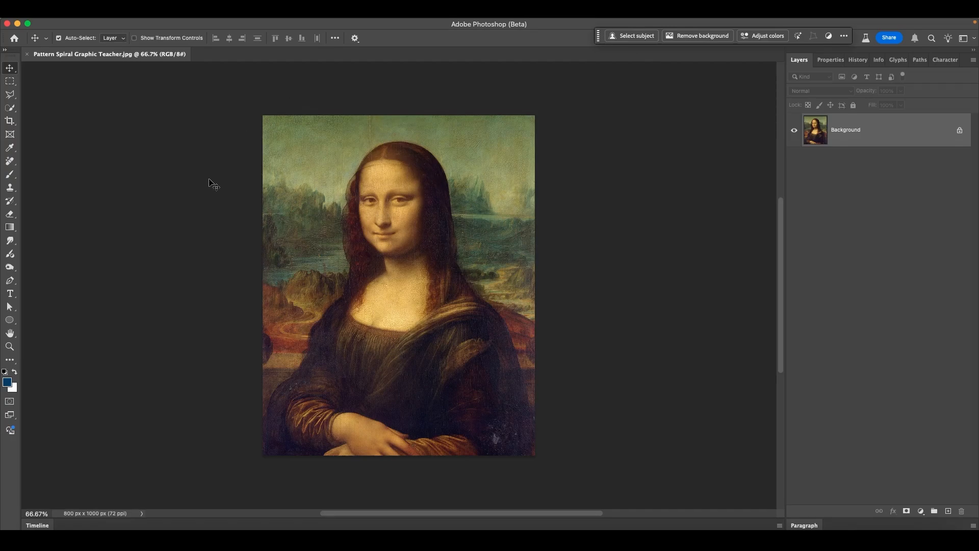
Step: Crop the painting to 800 × 1000 px and save it as a new pattern with Define Pattern
{"action": "left_click", "coordinate": [9, 122]}
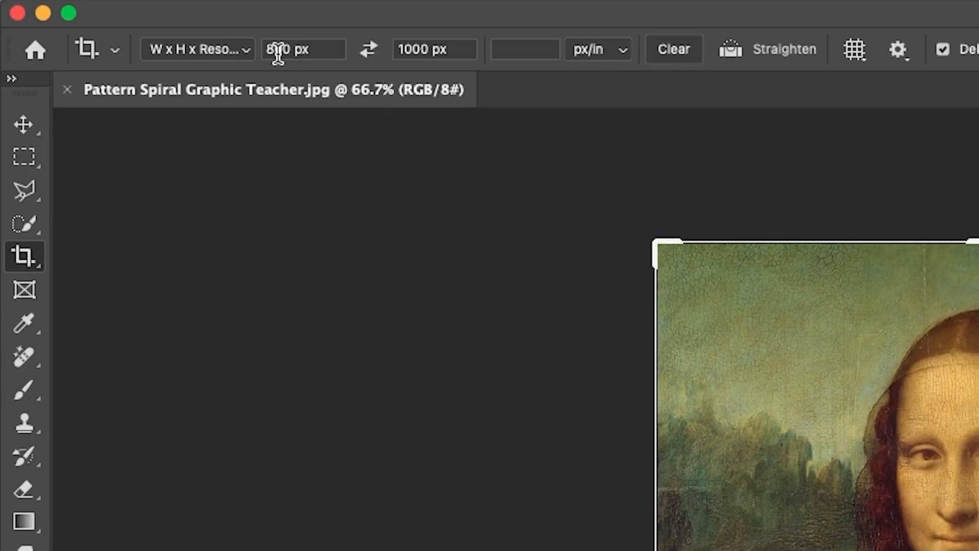
{"action": "key", "text": "Return"}
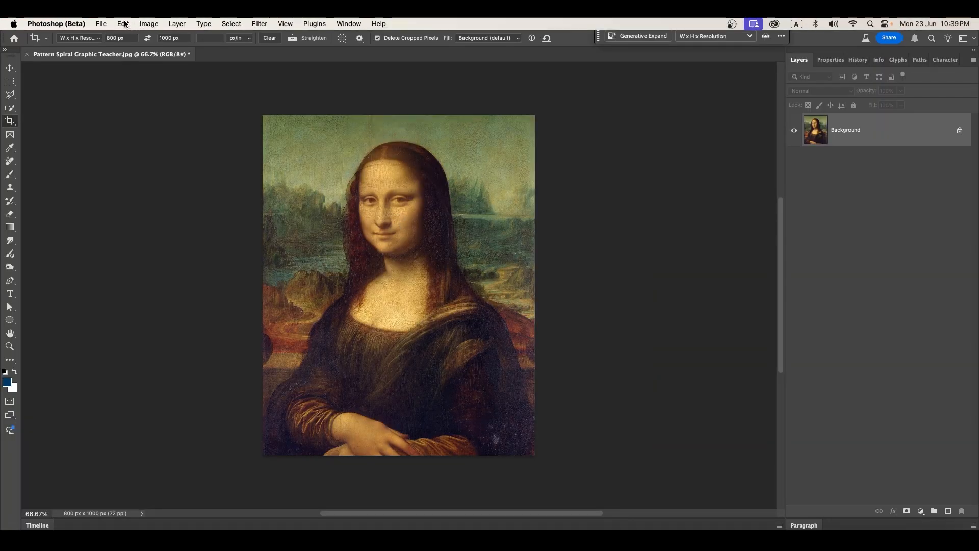
{"action": "left_click", "coordinate": [125, 23]}
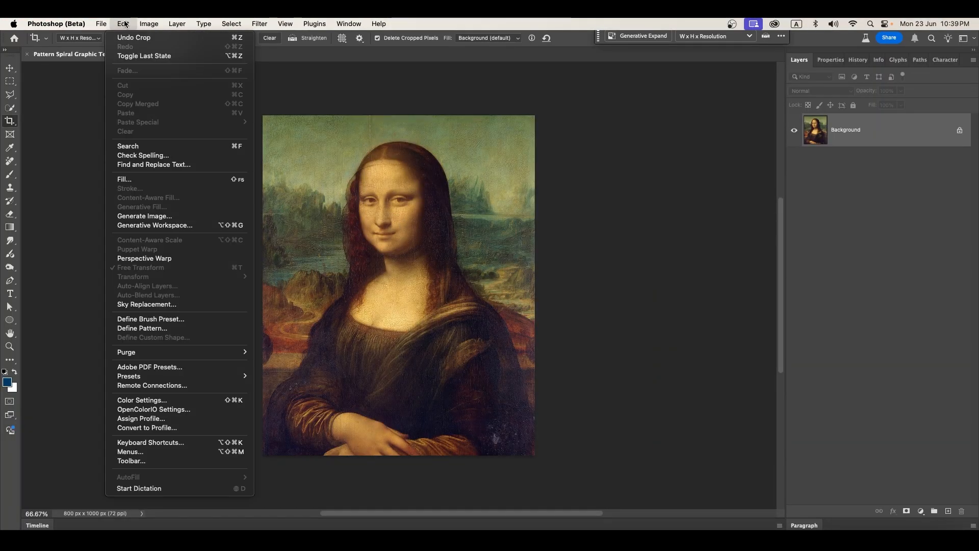
{"action": "left_click", "coordinate": [93, 409]}
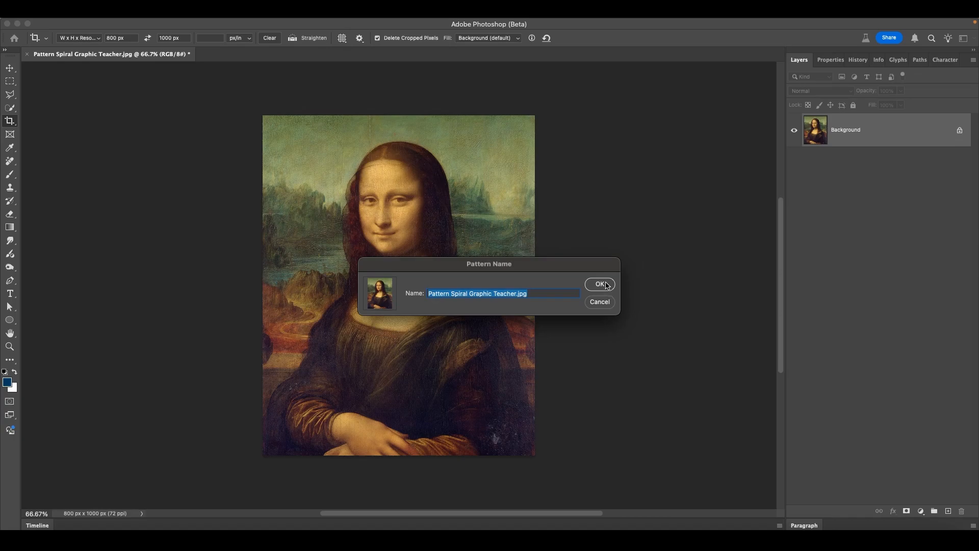
{"action": "left_click", "coordinate": [600, 285]}
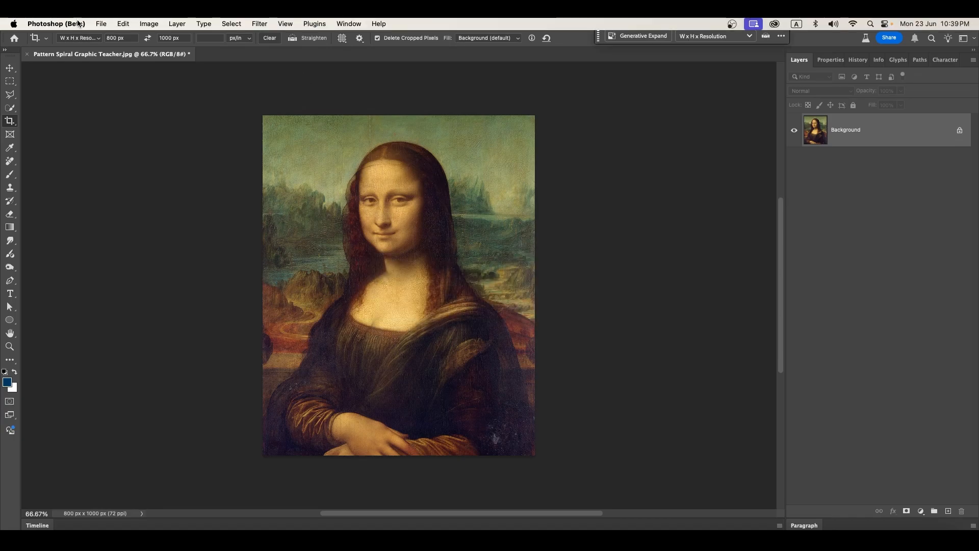
{"action": "left_click", "coordinate": [104, 26]}
Step: Create a 2000 × 2000 px document with Transparent background contents
{"action": "left_click", "coordinate": [111, 37]}
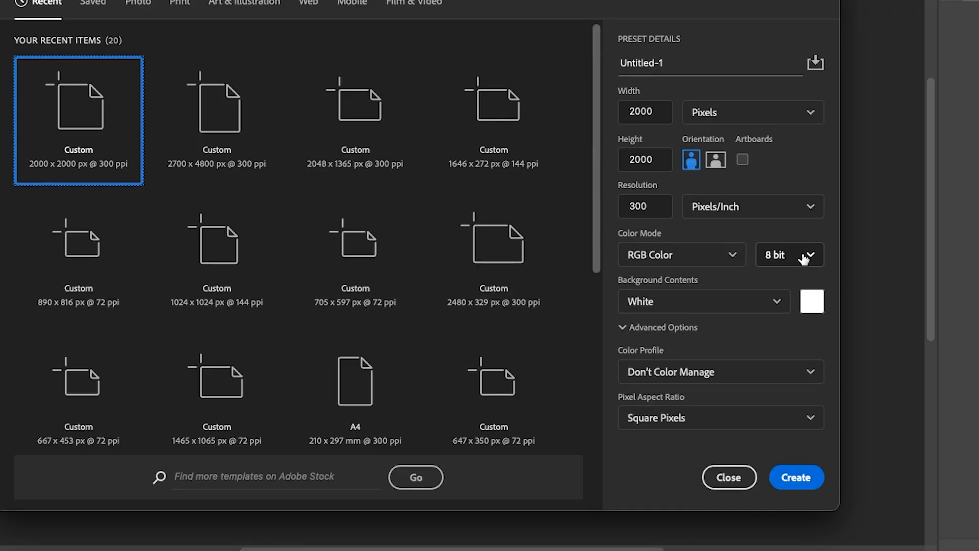
{"action": "left_click", "coordinate": [706, 304]}
{"action": "left_click", "coordinate": [656, 406]}
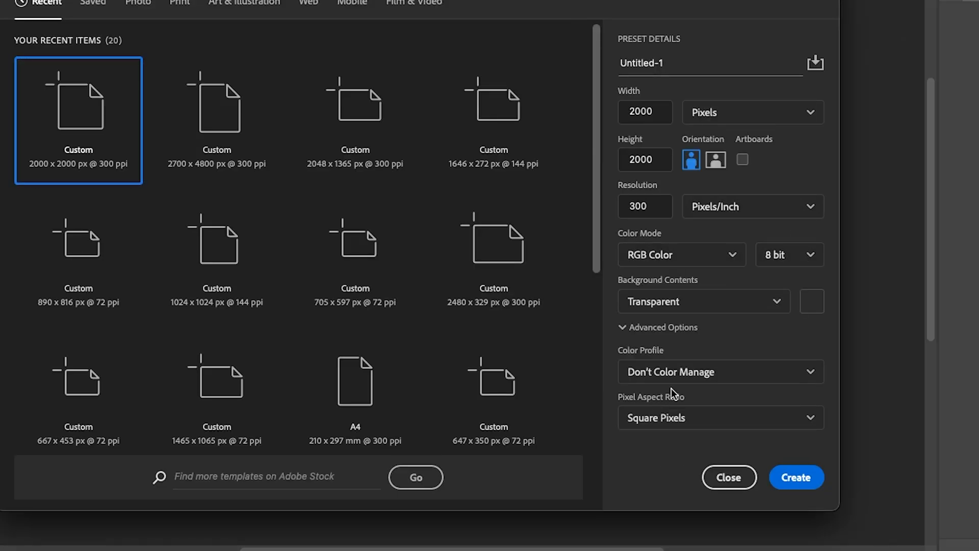
{"action": "left_click", "coordinate": [797, 479]}
{"action": "left_click", "coordinate": [122, 23]}
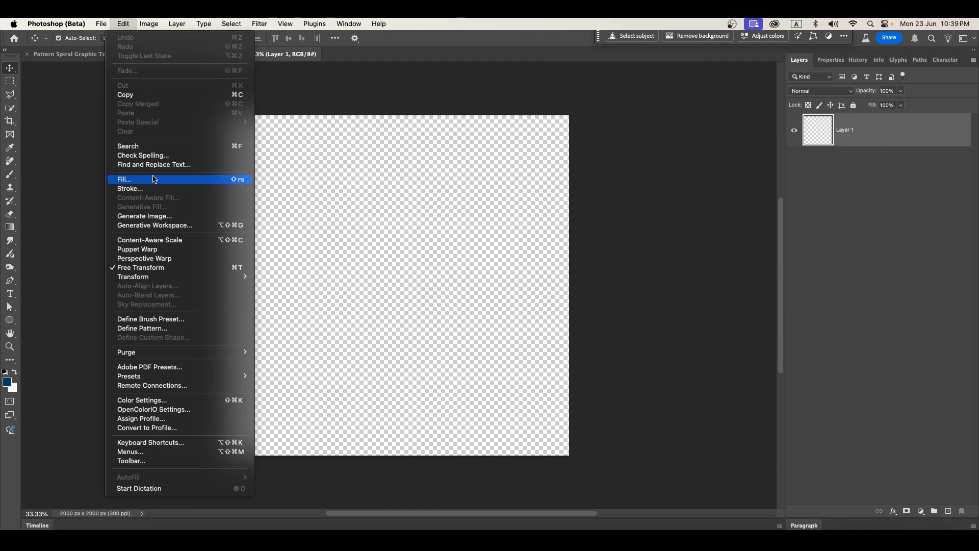
Step: Set the Fill to Pattern contents with the Spiral script and the Mona Lisa custom pattern
{"action": "left_click", "coordinate": [128, 179]}
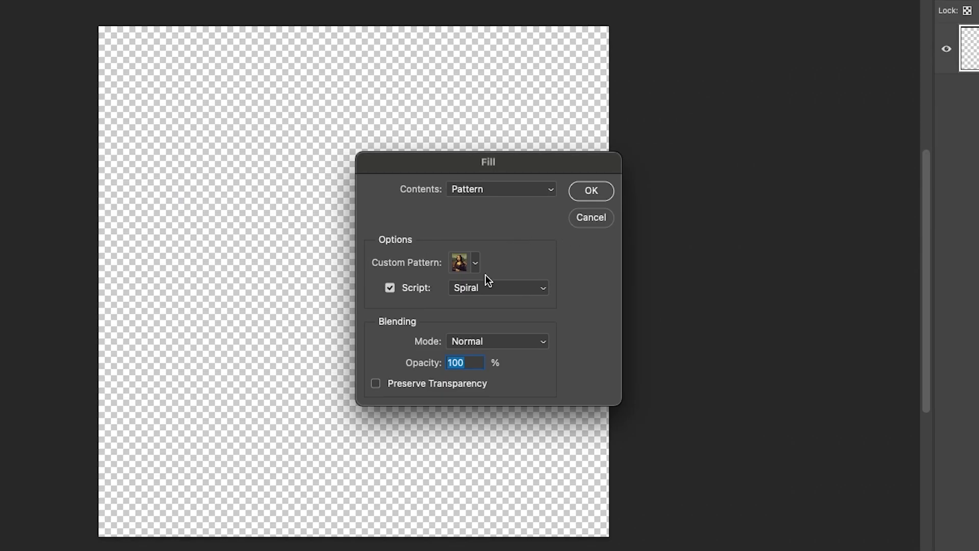
{"action": "left_click", "coordinate": [475, 189]}
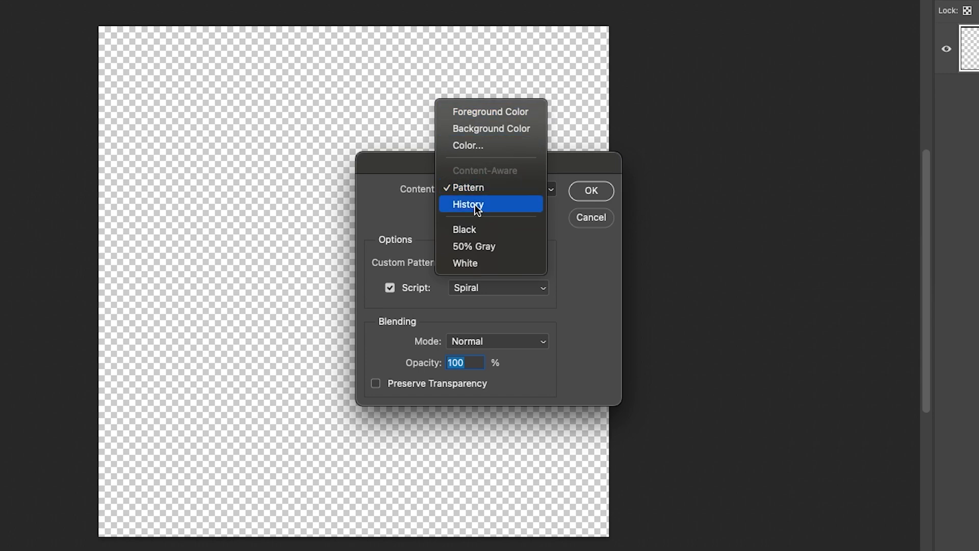
{"action": "left_click", "coordinate": [475, 187]}
{"action": "left_click", "coordinate": [390, 288]}
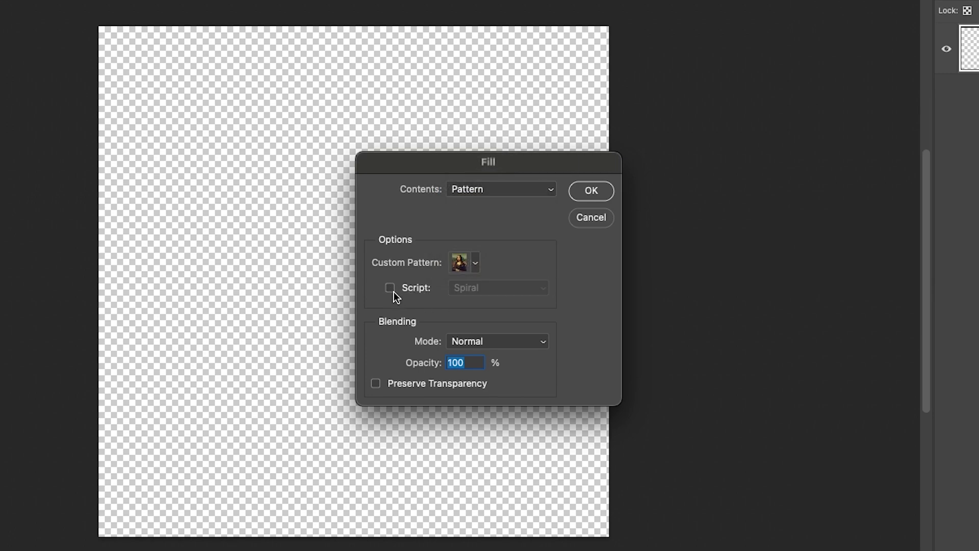
{"action": "left_click", "coordinate": [391, 288]}
{"action": "left_click", "coordinate": [492, 286]}
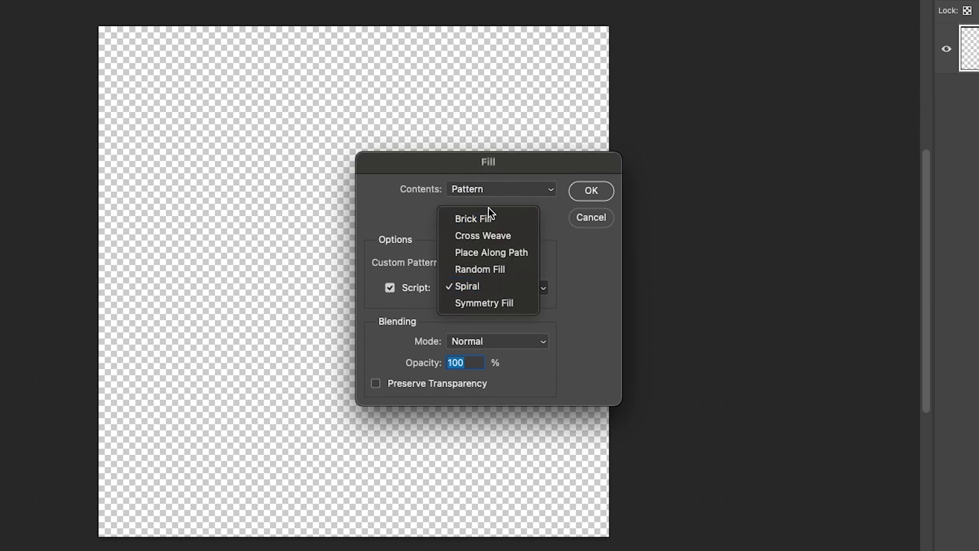
{"action": "left_click", "coordinate": [507, 285]}
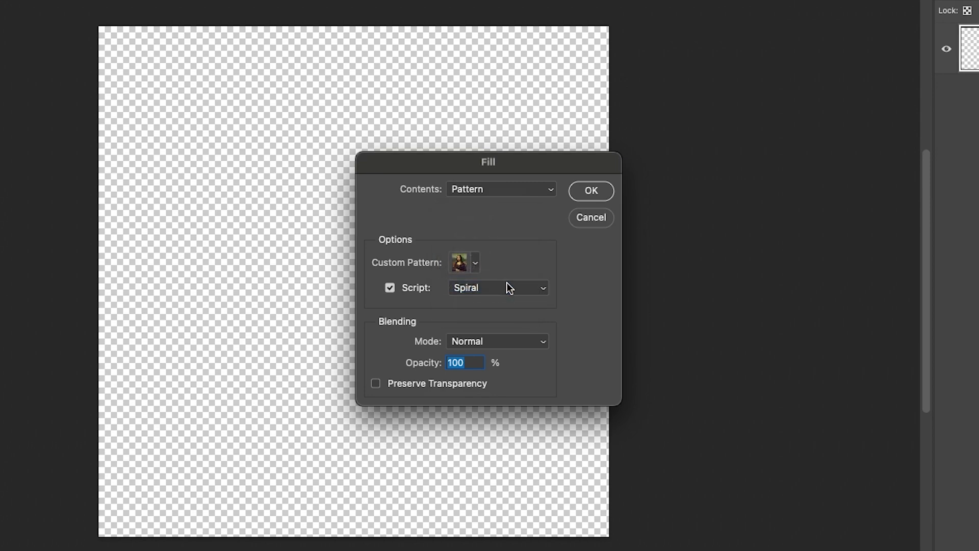
{"action": "left_click", "coordinate": [475, 263]}
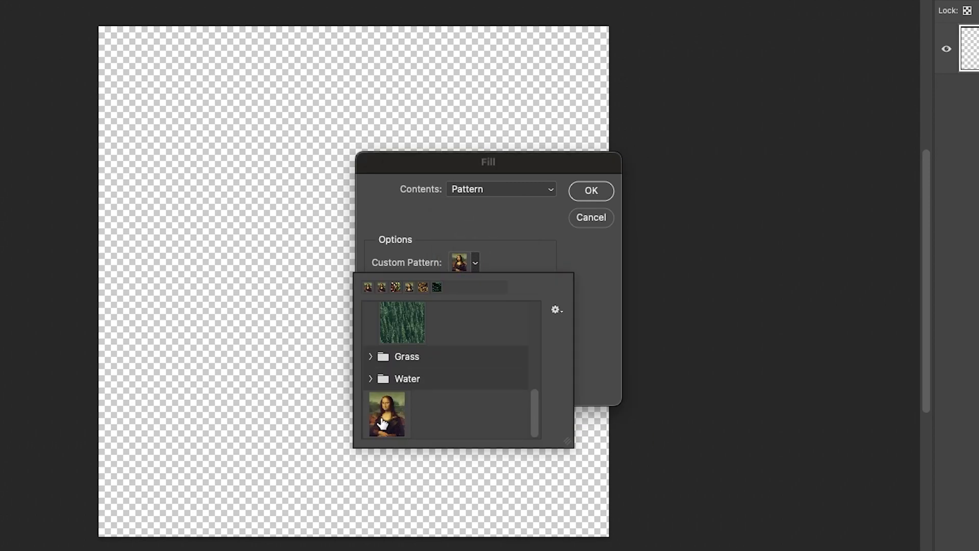
{"action": "left_click", "coordinate": [381, 416]}
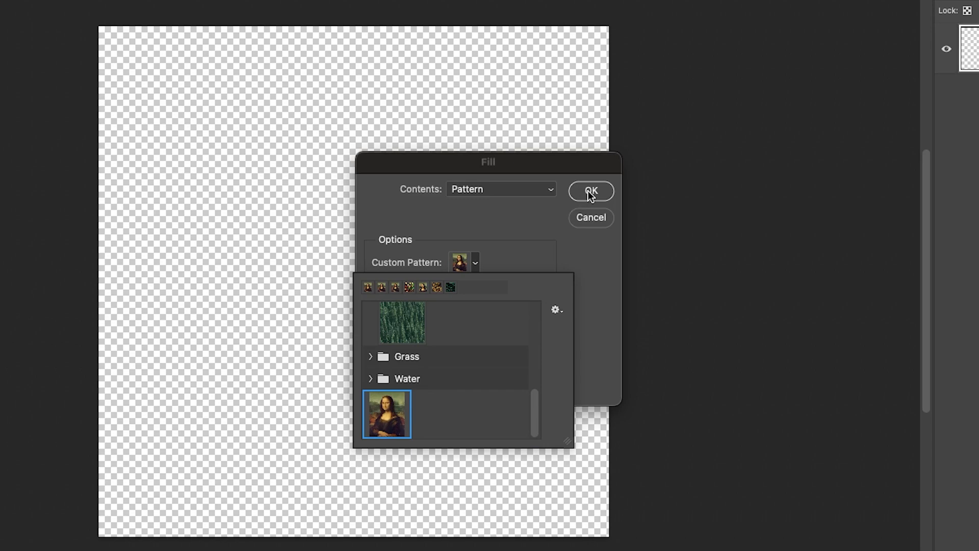
{"action": "key", "text": "Return"}
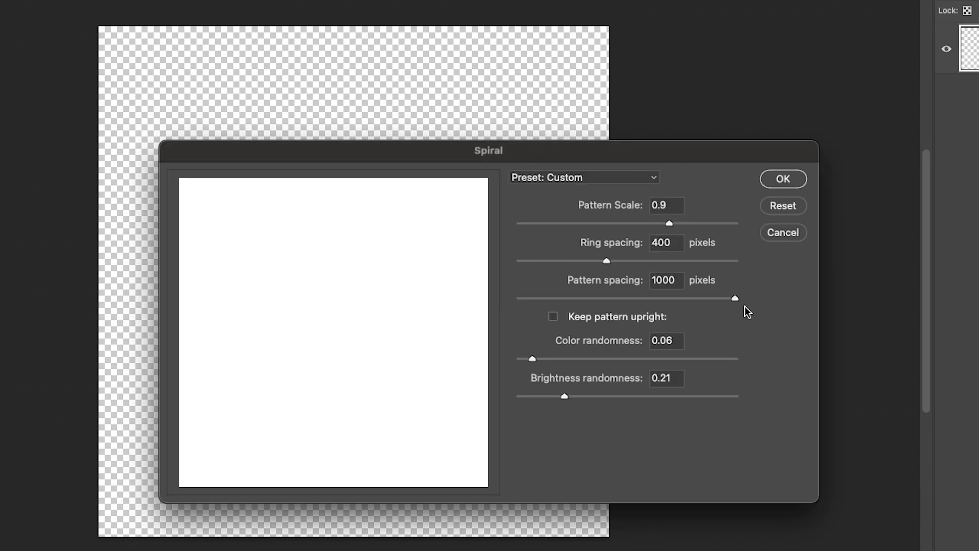
Step: Set the spiral's pattern spacing to 0 and ring spacing to 100 px
{"action": "left_click_drag", "start_coordinate": [679, 281], "coordinate": [575, 274]}
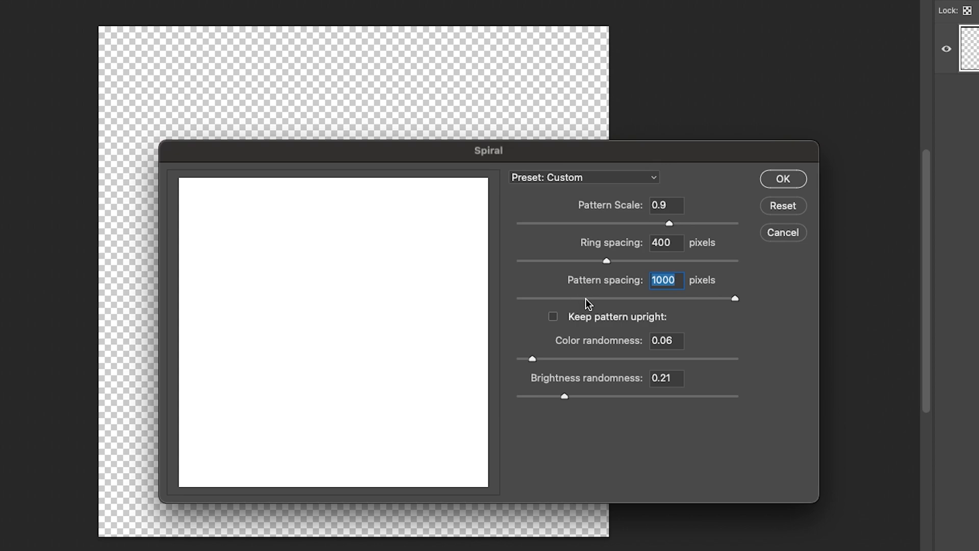
{"action": "type", "text": "0"}
{"action": "left_click", "coordinate": [671, 242]}
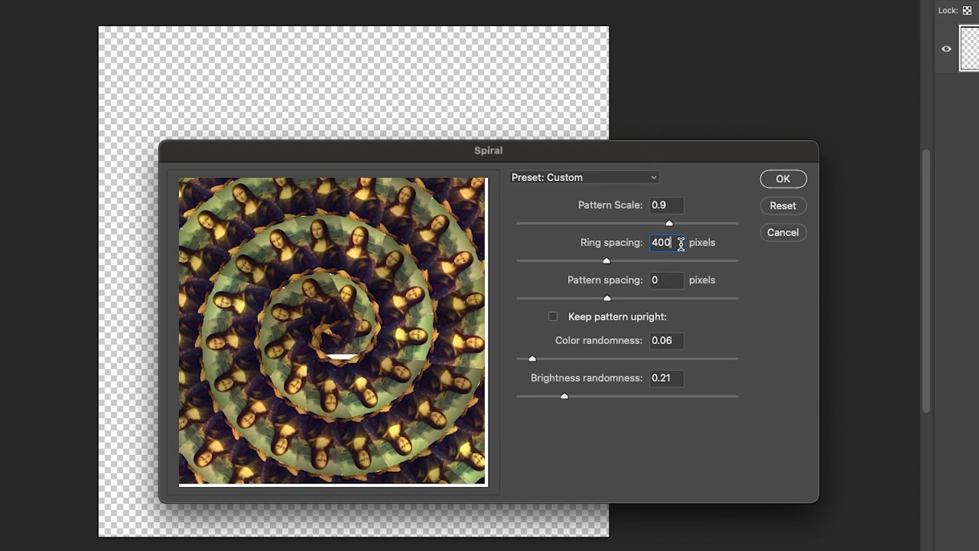
{"action": "left_click_drag", "start_coordinate": [682, 244], "coordinate": [623, 273]}
{"action": "type", "text": "100"}
Step: Change the spiral's pattern scale to 0.2
{"action": "left_click_drag", "start_coordinate": [676, 205], "coordinate": [553, 201]}
{"action": "key", "text": "BackSpace"}
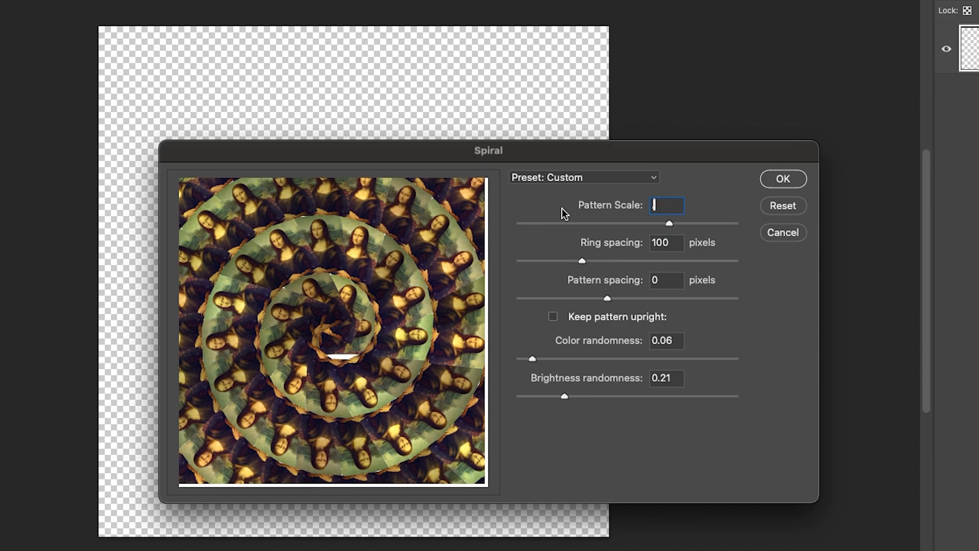
{"action": "type", "text": ".1"}
{"action": "left_click", "coordinate": [663, 242]}
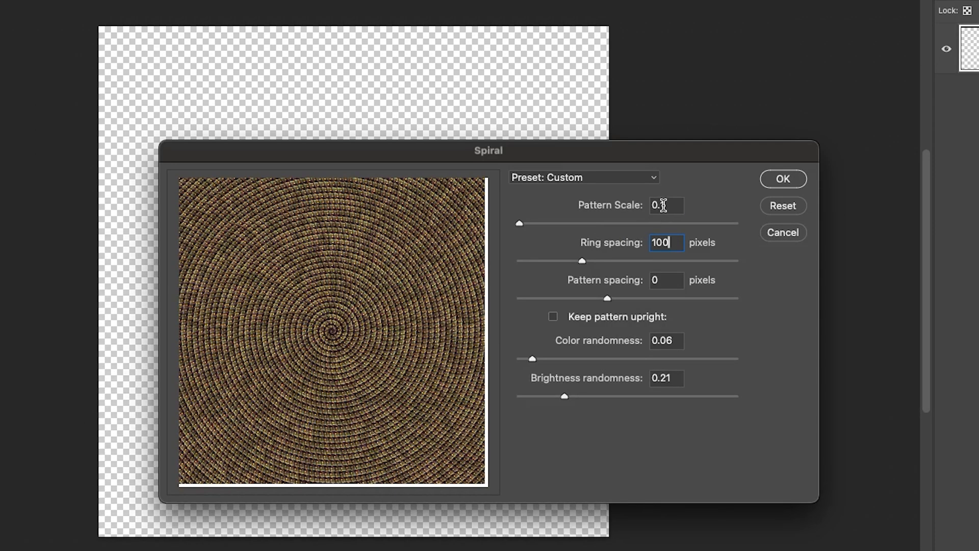
{"action": "mouse_move", "coordinate": [668, 204]}
{"action": "left_mouse_down"}
{"action": "mouse_move", "coordinate": [657, 204]}
{"action": "mouse_move", "coordinate": [673, 204]}
{"action": "left_mouse_up"}
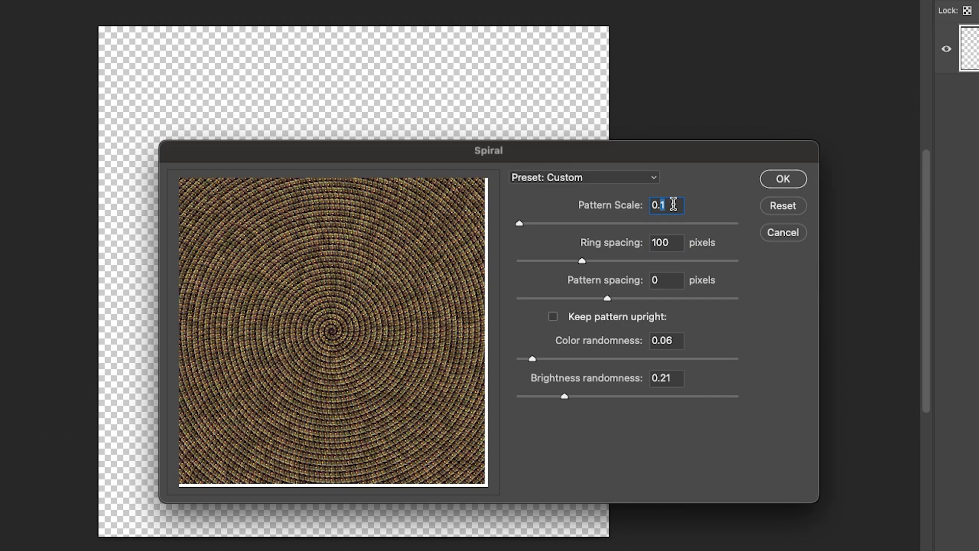
{"action": "type", "text": "2"}
{"action": "left_click", "coordinate": [669, 242]}
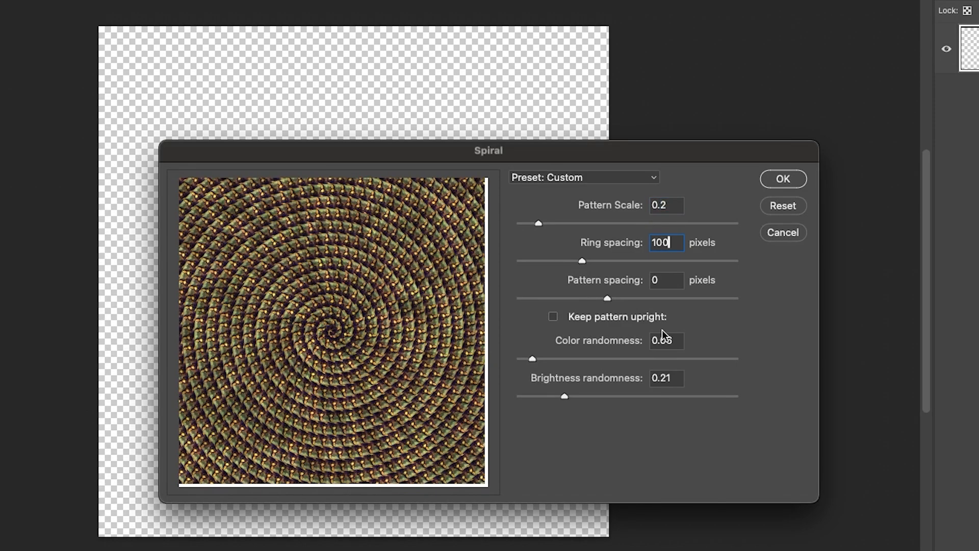
Step: Set colour randomness 0.05 and brightness randomness 0.19, then render the spiral onto Layer 1
{"action": "mouse_move", "coordinate": [565, 397]}
{"action": "left_mouse_down"}
{"action": "mouse_move", "coordinate": [616, 393]}
{"action": "mouse_move", "coordinate": [560, 396]}
{"action": "left_mouse_up"}
{"action": "left_click_drag", "start_coordinate": [533, 359], "coordinate": [669, 359]}
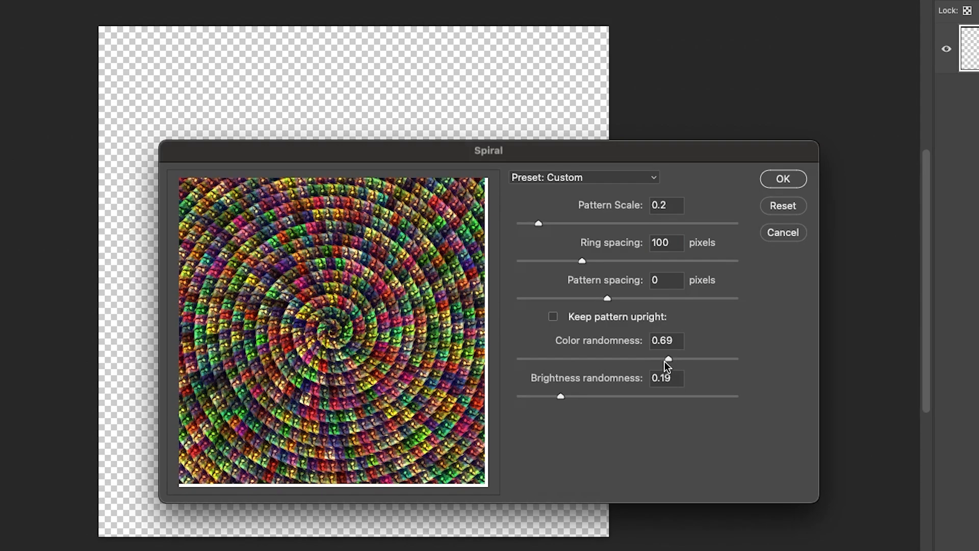
{"action": "left_click_drag", "start_coordinate": [521, 364], "coordinate": [529, 359]}
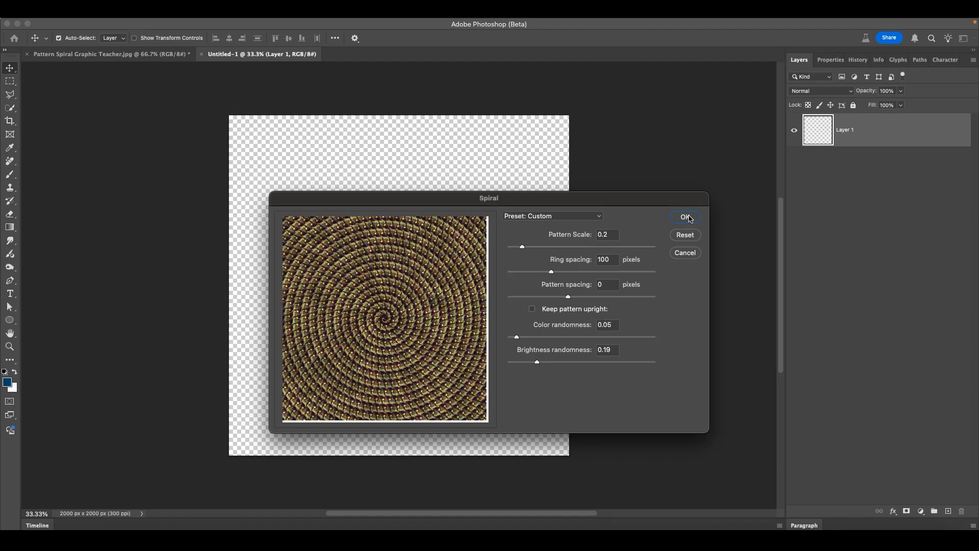
{"action": "left_click", "coordinate": [686, 218]}
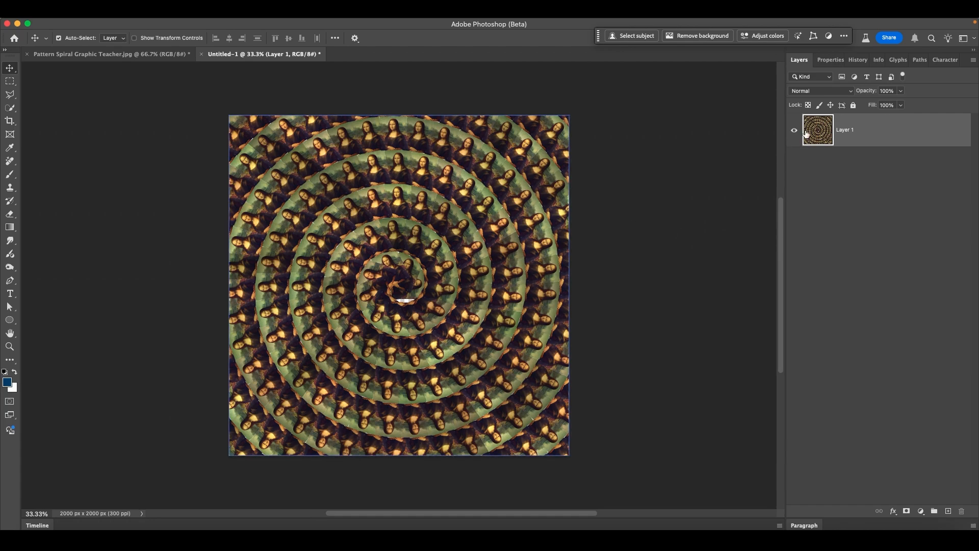
Step: Add Layer 2 and hide Layer 1
{"action": "mouse_move", "coordinate": [140, 20]}
{"action": "left_click", "coordinate": [173, 24]}
{"action": "mouse_move", "coordinate": [188, 36]}
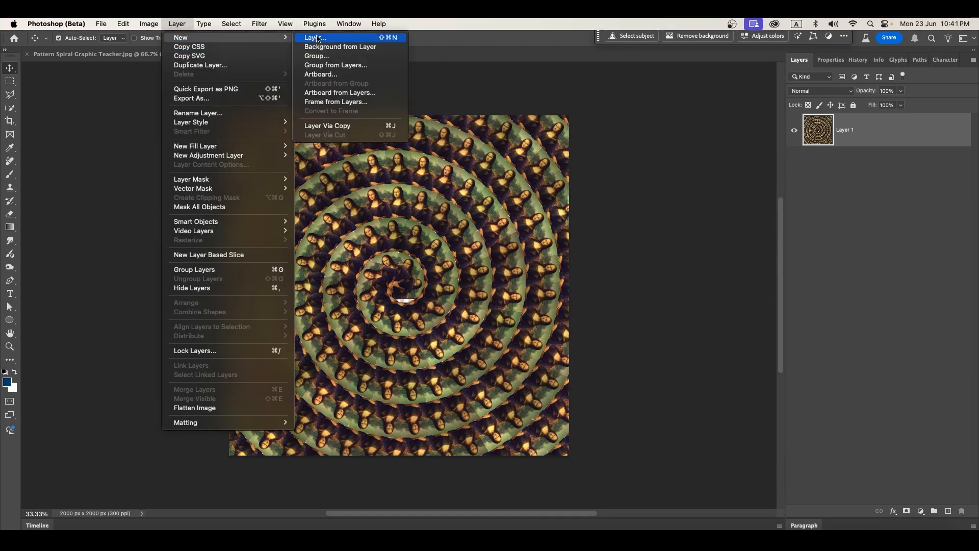
{"action": "left_click", "coordinate": [311, 35]}
{"action": "left_click", "coordinate": [748, 241]}
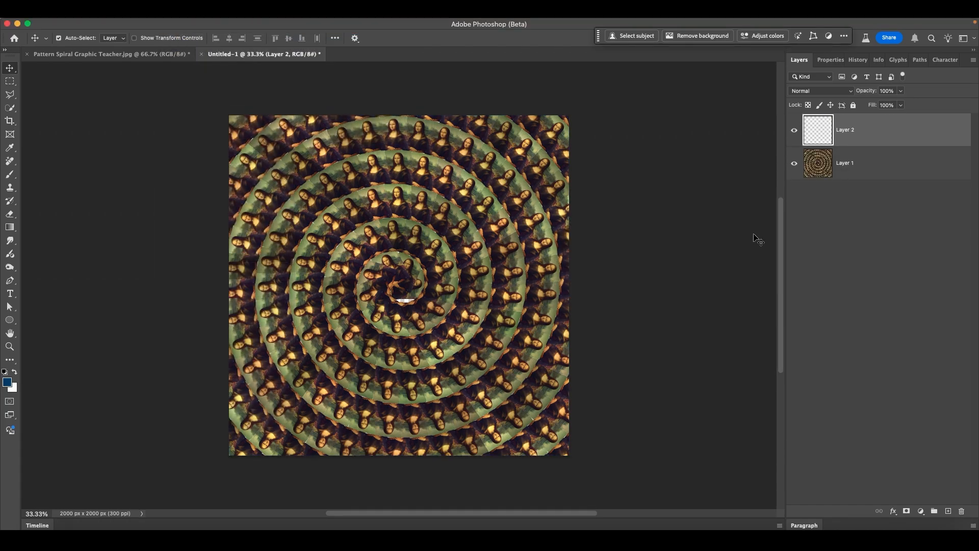
{"action": "left_click", "coordinate": [794, 164]}
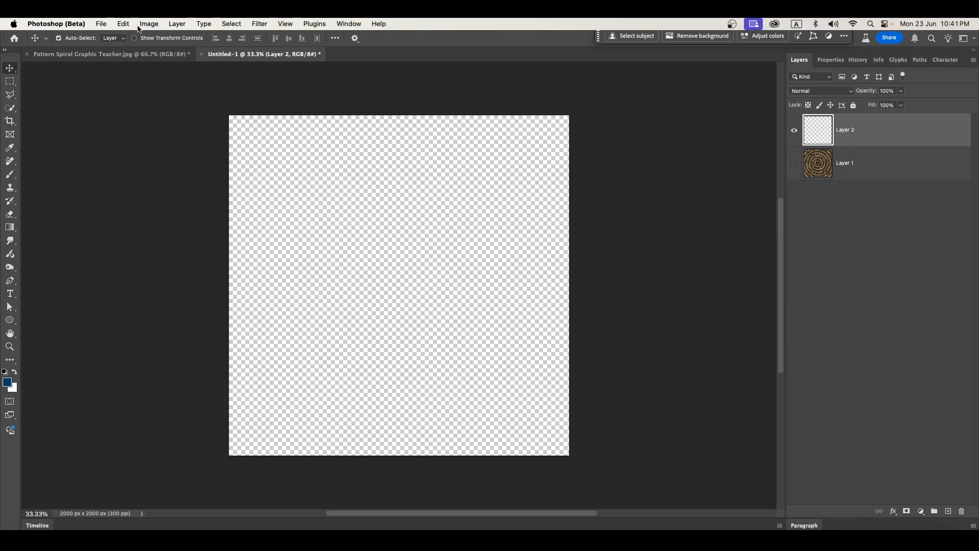
Step: Fill Layer 2 with the Mona Lisa spiral at pattern spacing 50 px
{"action": "left_click", "coordinate": [122, 24]}
{"action": "left_click", "coordinate": [130, 179]}
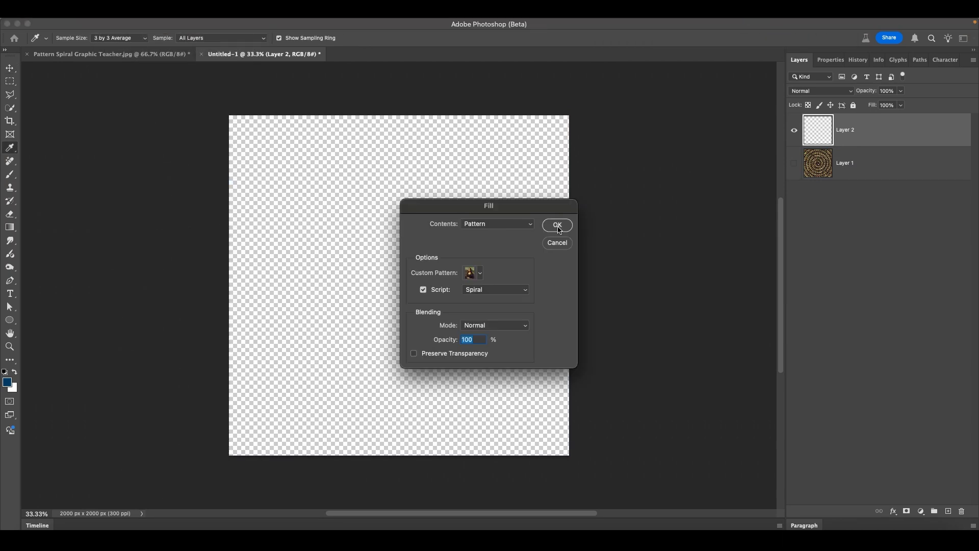
{"action": "left_click", "coordinate": [559, 227]}
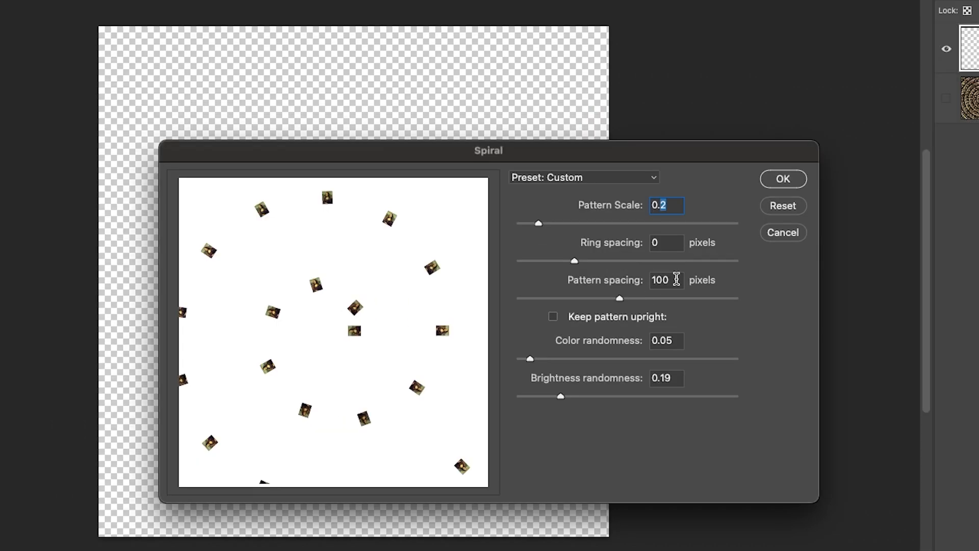
{"action": "left_click_drag", "start_coordinate": [614, 284], "coordinate": [557, 285]}
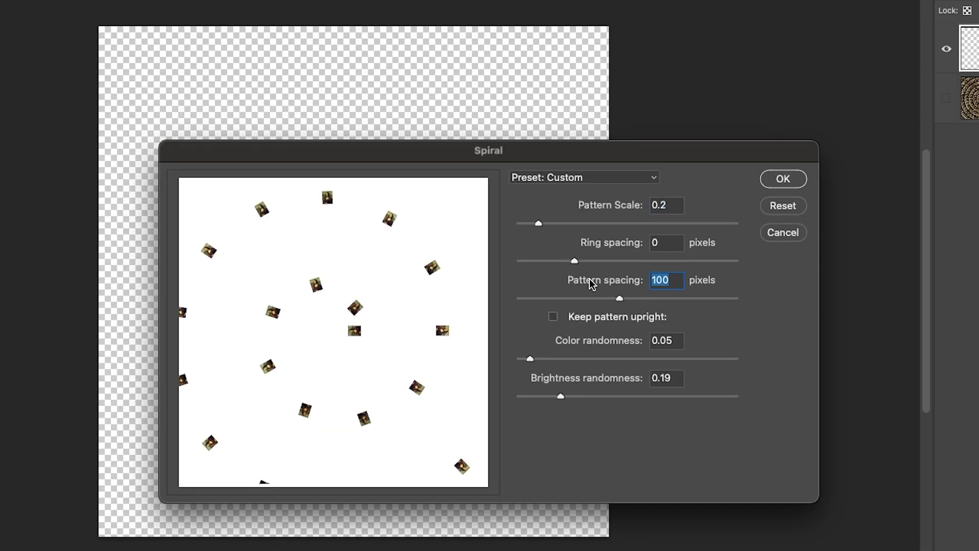
{"action": "type", "text": "50"}
{"action": "left_click", "coordinate": [784, 179]}
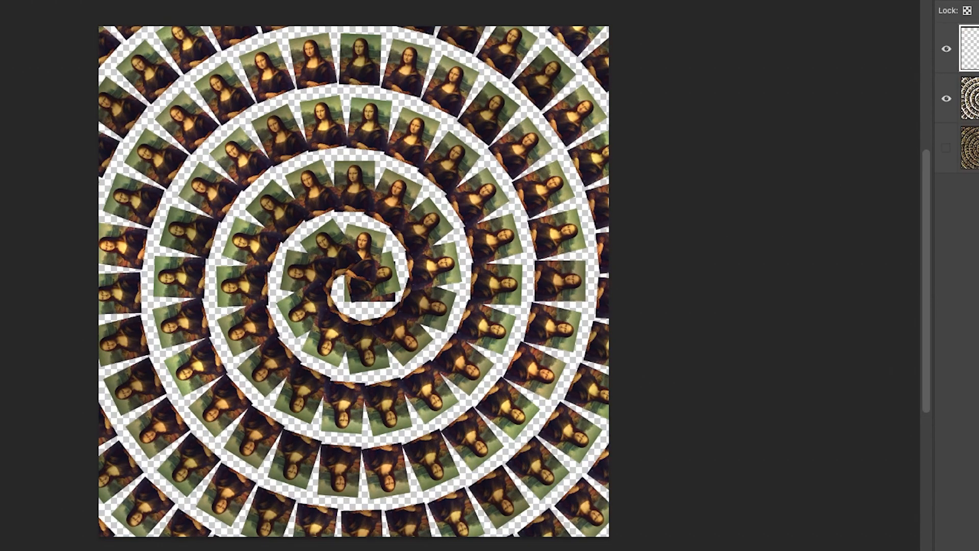
Step: Hide Layer 2 and fill the top layer with a spiral at pattern spacing 100, ring spacing 10
{"action": "left_click", "coordinate": [947, 99]}
{"action": "left_click", "coordinate": [1, 1]}
{"action": "mouse_move", "coordinate": [1, 1]}
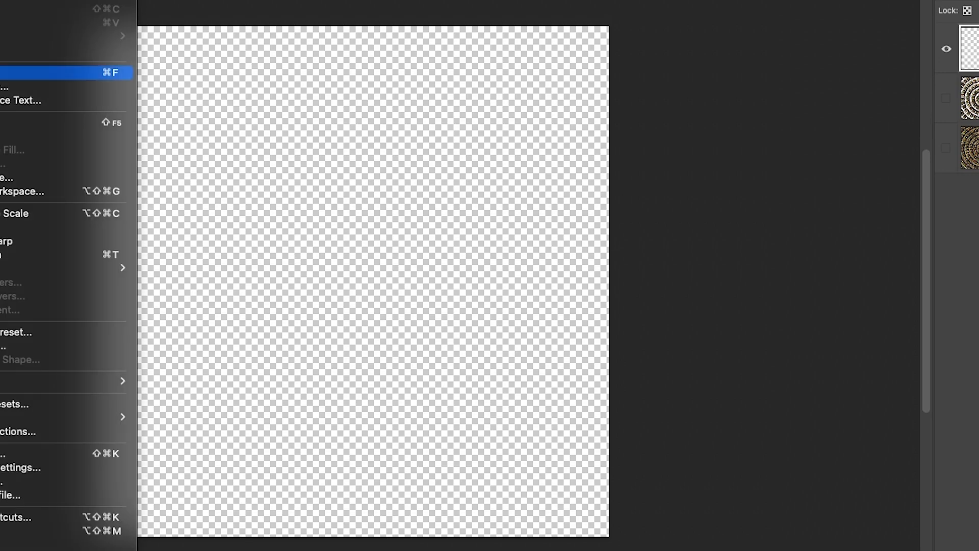
{"action": "left_click", "coordinate": [2, 122]}
{"action": "left_click", "coordinate": [586, 191]}
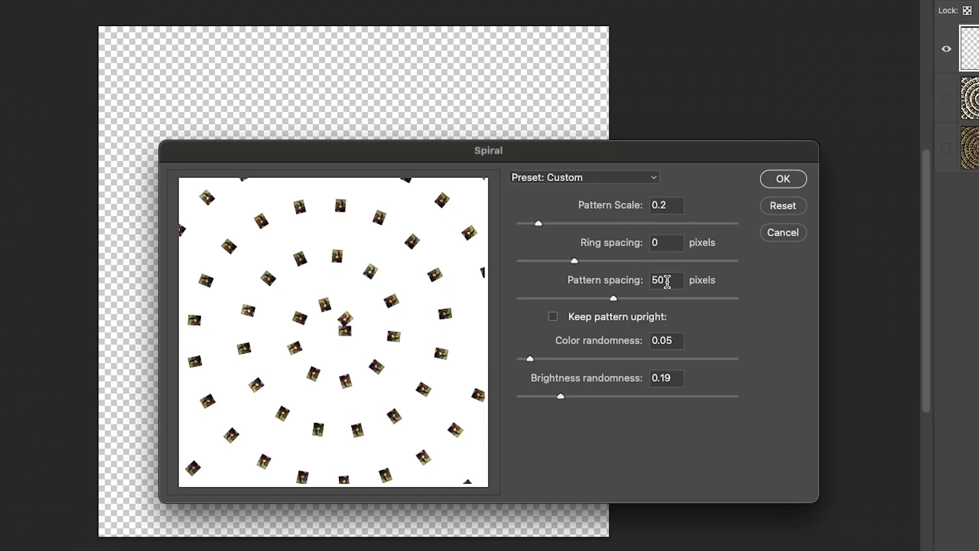
{"action": "left_click_drag", "start_coordinate": [666, 281], "coordinate": [593, 278]}
{"action": "type", "text": "100"}
{"action": "left_click", "coordinate": [672, 241]}
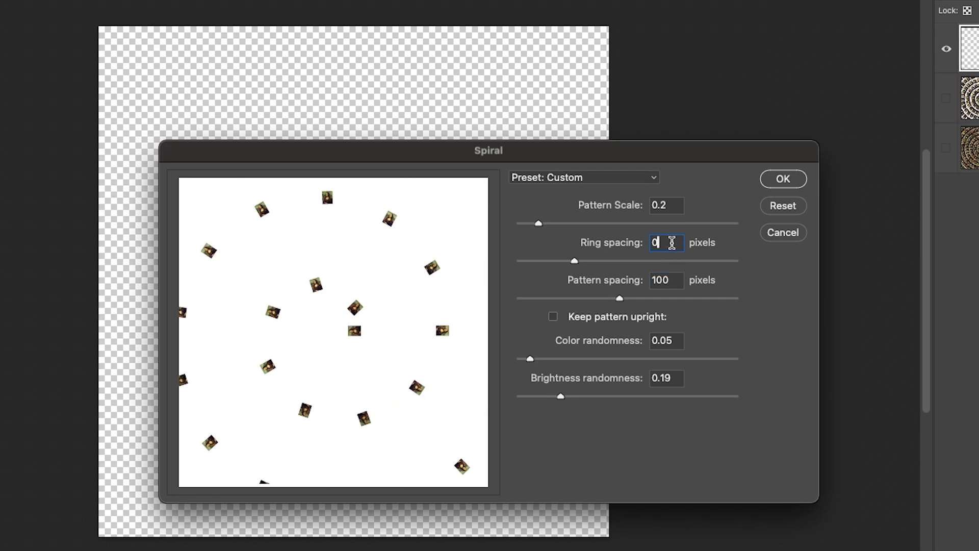
{"action": "left_click_drag", "start_coordinate": [674, 240], "coordinate": [627, 245]}
{"action": "type", "text": "10"}
{"action": "left_click", "coordinate": [783, 179]}
{"action": "left_click", "coordinate": [177, 23]}
Step: Add Layer 4 and fill it with a spiral at pattern scale 0.3 and ring spacing 20
{"action": "mouse_move", "coordinate": [186, 39]}
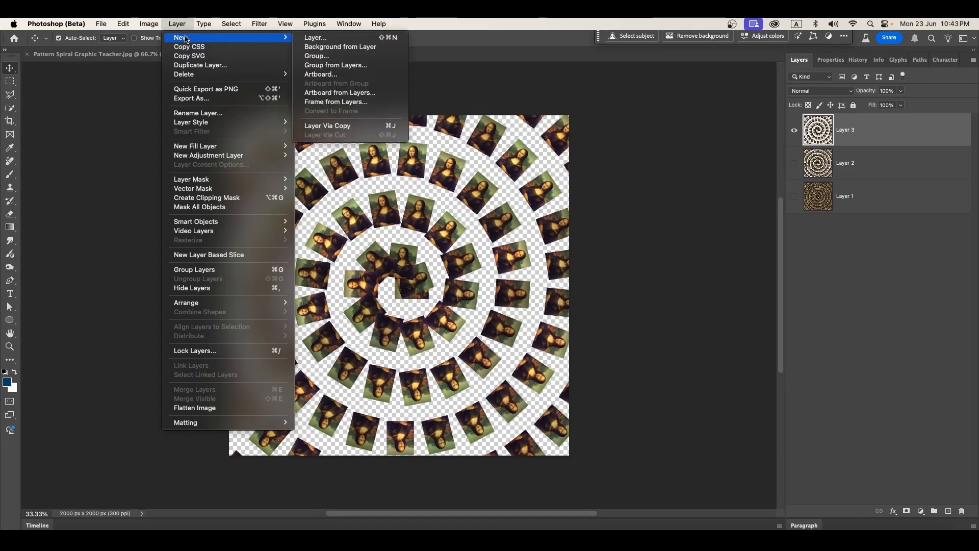
{"action": "left_click", "coordinate": [316, 38]}
{"action": "left_click", "coordinate": [757, 234]}
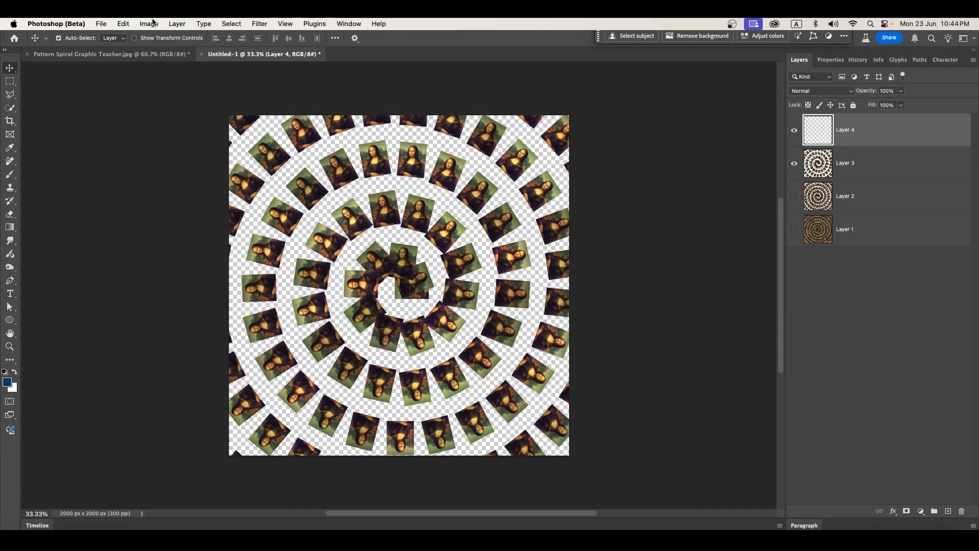
{"action": "left_click", "coordinate": [124, 23]}
{"action": "left_click", "coordinate": [135, 181]}
{"action": "left_click", "coordinate": [557, 224]}
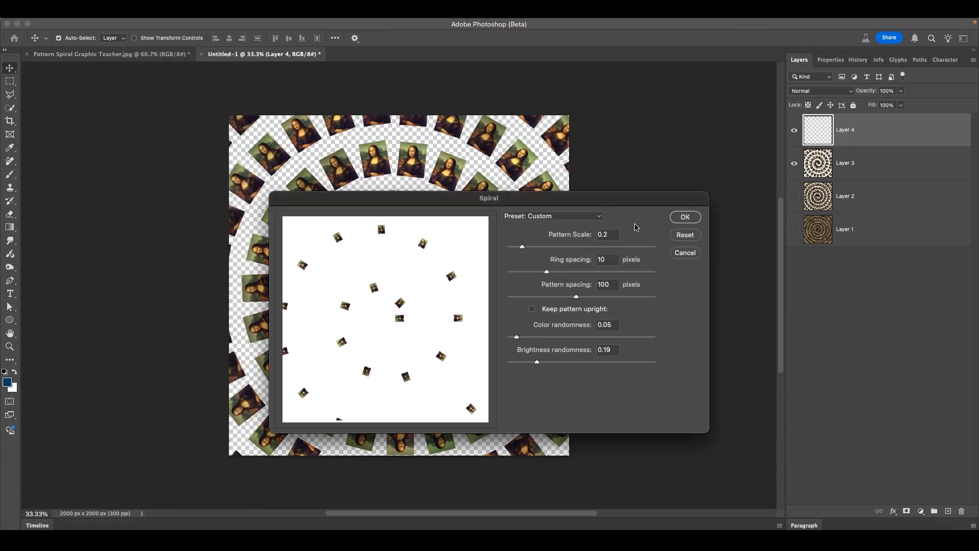
{"action": "type", "text": "0.3"}
{"action": "left_click", "coordinate": [605, 260]}
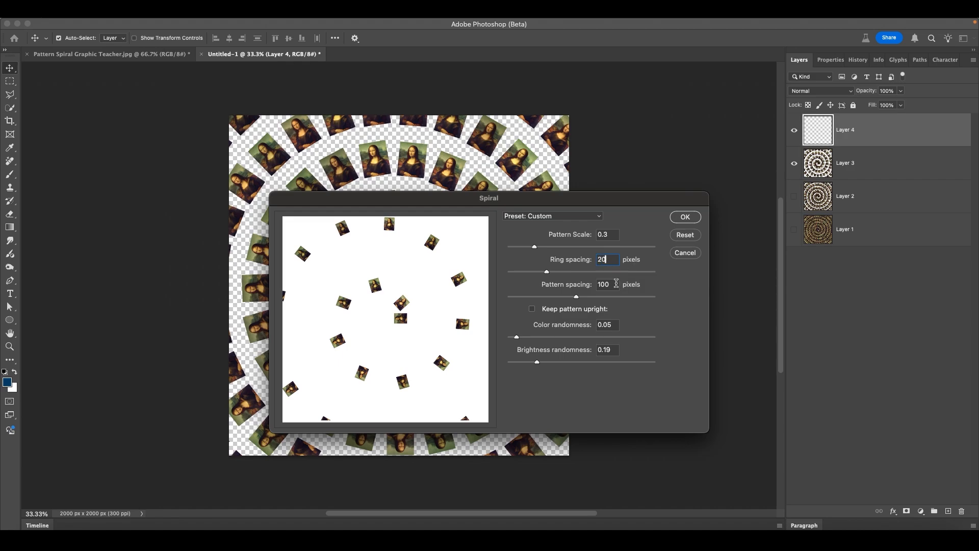
{"action": "key", "text": "Tab"}
{"action": "left_click", "coordinate": [694, 217]}
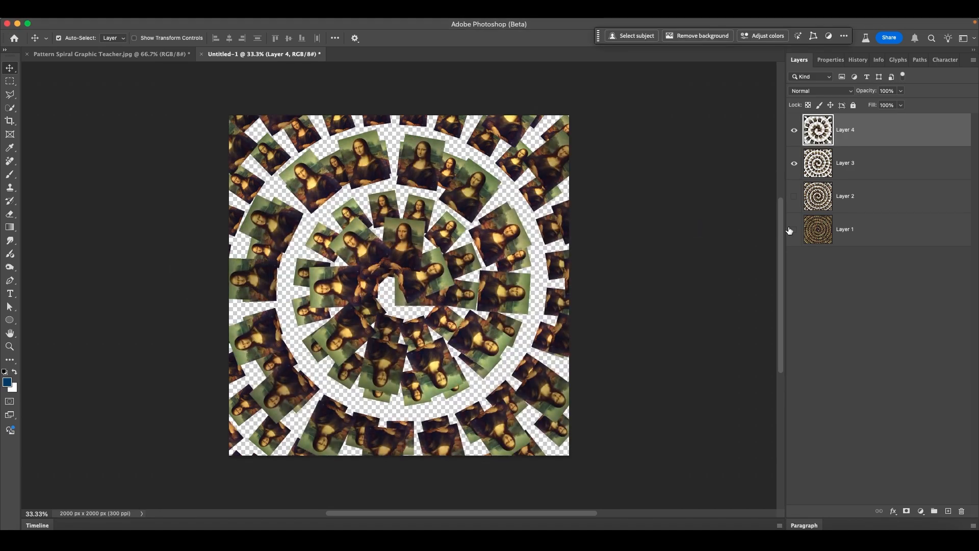
Step: Toggle Layers 3 and 4 to compare, leaving Layer 4 visible and Layer 3 hidden
{"action": "left_click", "coordinate": [794, 163]}
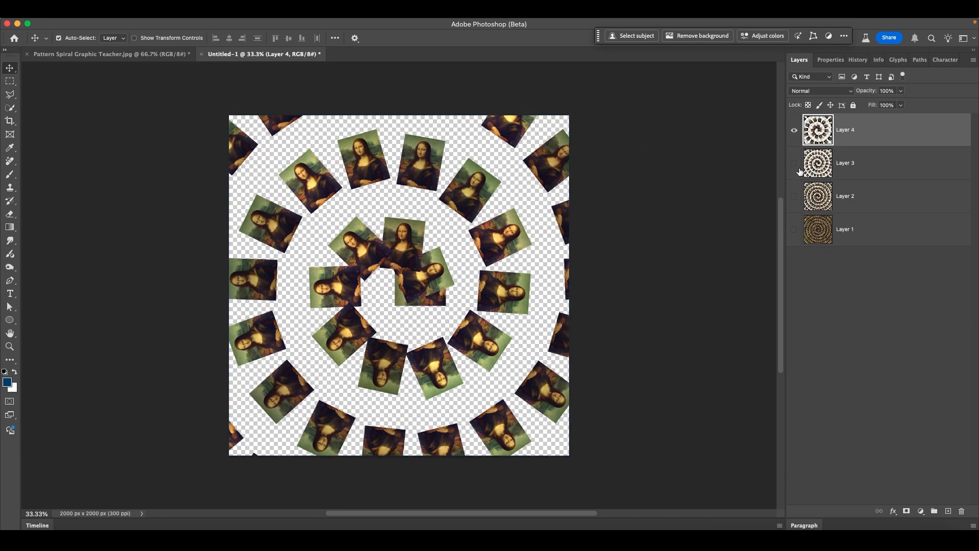
{"action": "left_click", "coordinate": [795, 130]}
{"action": "left_click", "coordinate": [795, 163]}
{"action": "left_click", "coordinate": [794, 163]}
{"action": "left_click", "coordinate": [794, 130]}
Step: Add Layer 5 and hide Layer 4
{"action": "left_click", "coordinate": [149, 8]}
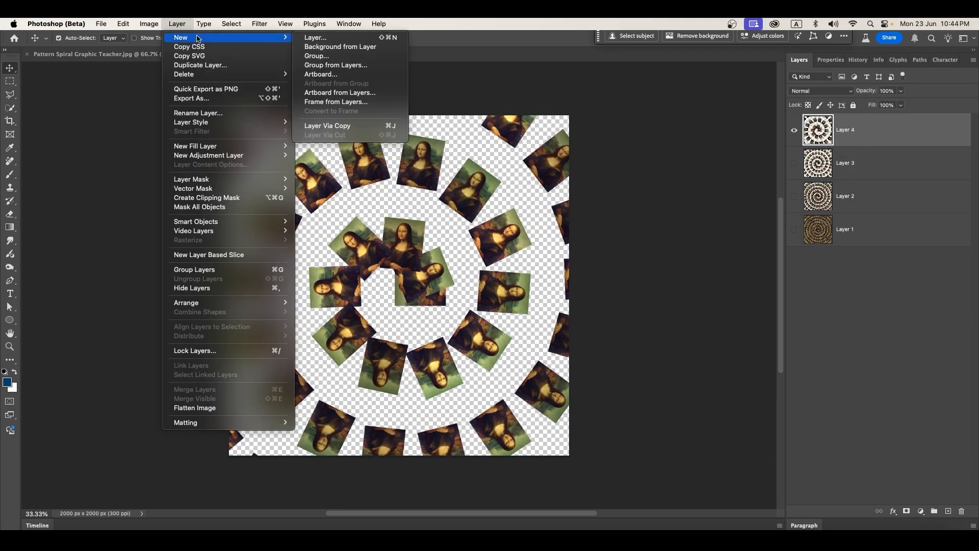
{"action": "left_click", "coordinate": [317, 38]}
{"action": "key", "text": "Return"}
{"action": "left_click", "coordinate": [794, 163]}
Step: Fill Layer 5 with a spiral at scale 0.4, ring spacing 30 and pattern spacing 400
{"action": "left_click", "coordinate": [125, 21]}
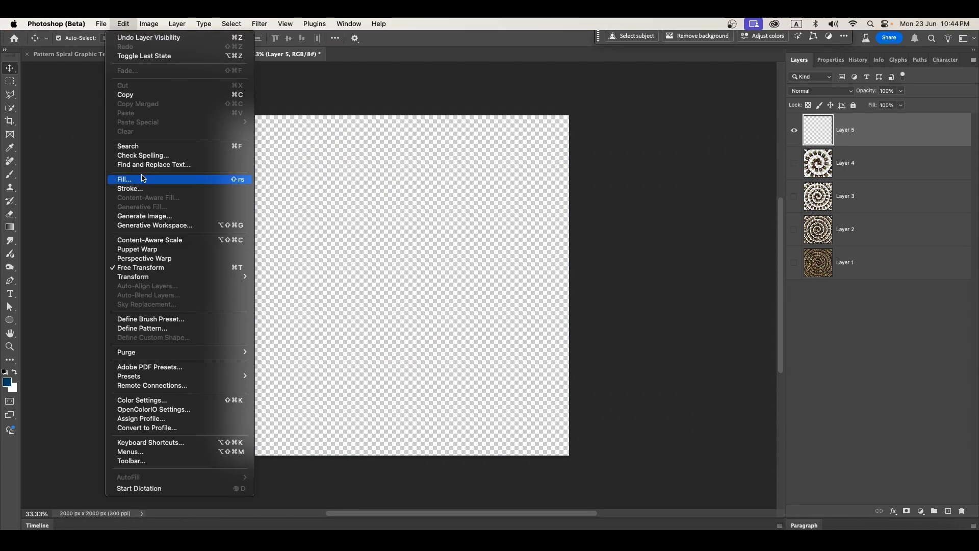
{"action": "left_click", "coordinate": [144, 176]}
{"action": "left_click", "coordinate": [557, 225]}
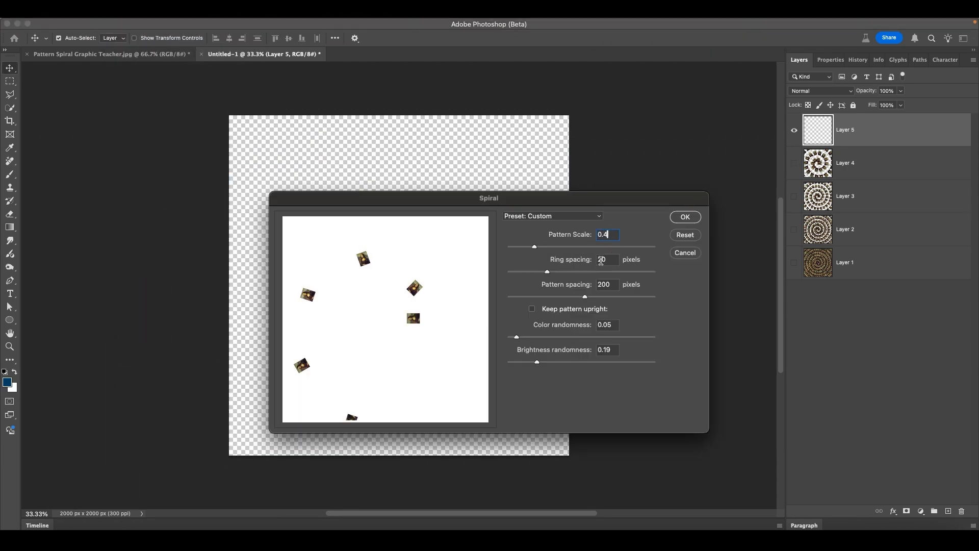
{"action": "key", "text": "Tab"}
{"action": "type", "text": "30"}
{"action": "key", "text": "Tab"}
{"action": "type", "text": "400"}
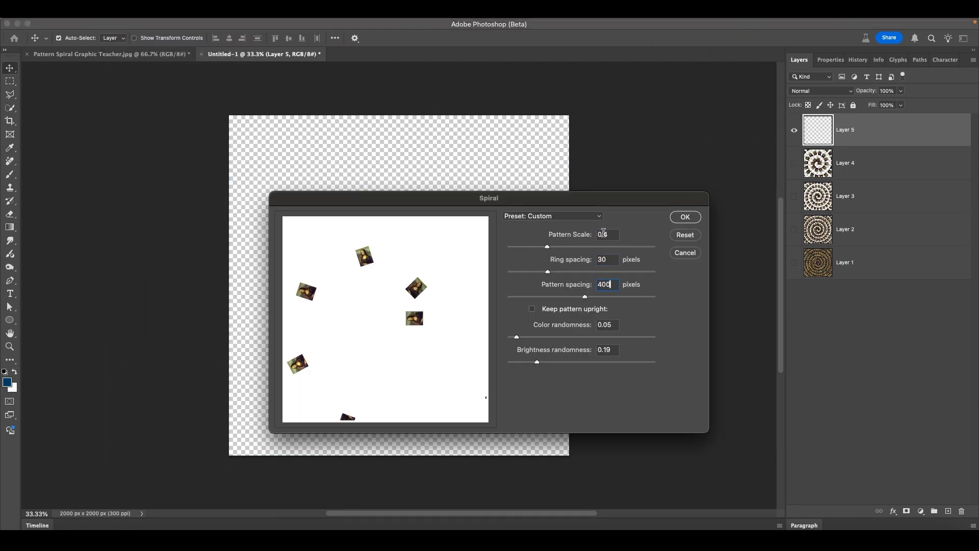
{"action": "left_click", "coordinate": [683, 217]}
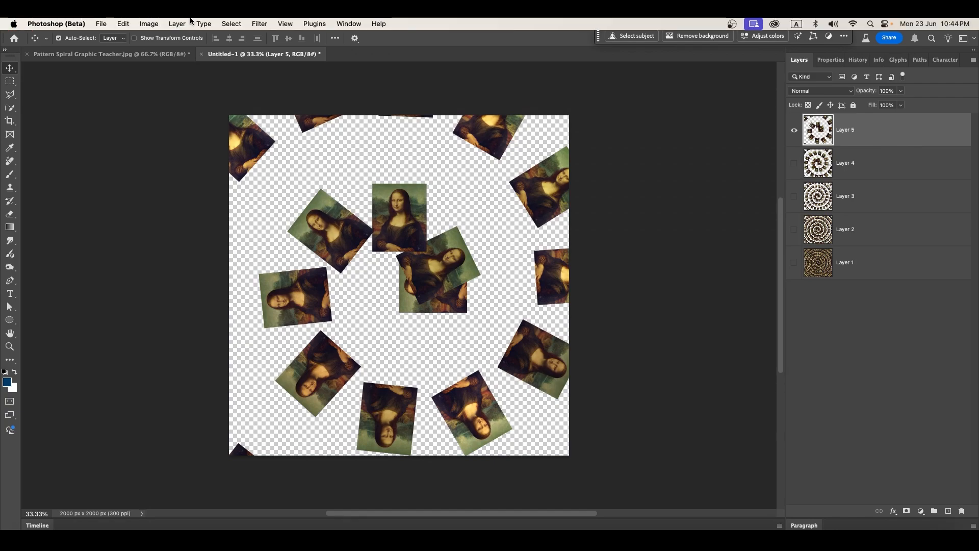
Step: Add Layer 6 and fill it with a spiral at scale 0.6, ring spacing 50, pattern spacing 500
{"action": "left_click", "coordinate": [191, 21]}
{"action": "left_click", "coordinate": [318, 34]}
{"action": "key", "text": "Return"}
{"action": "key", "text": "shift+F5"}
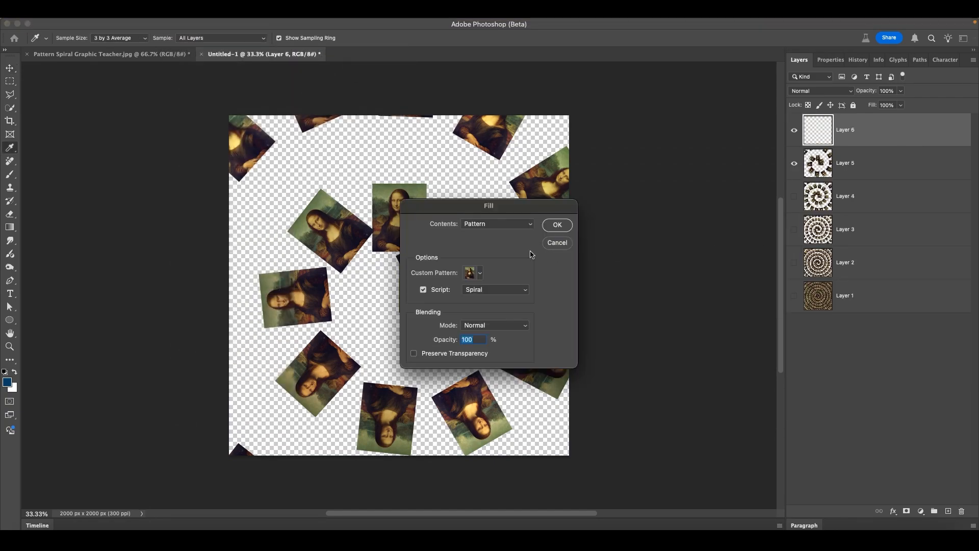
{"action": "left_click", "coordinate": [562, 226]}
{"action": "left_click", "coordinate": [608, 260]}
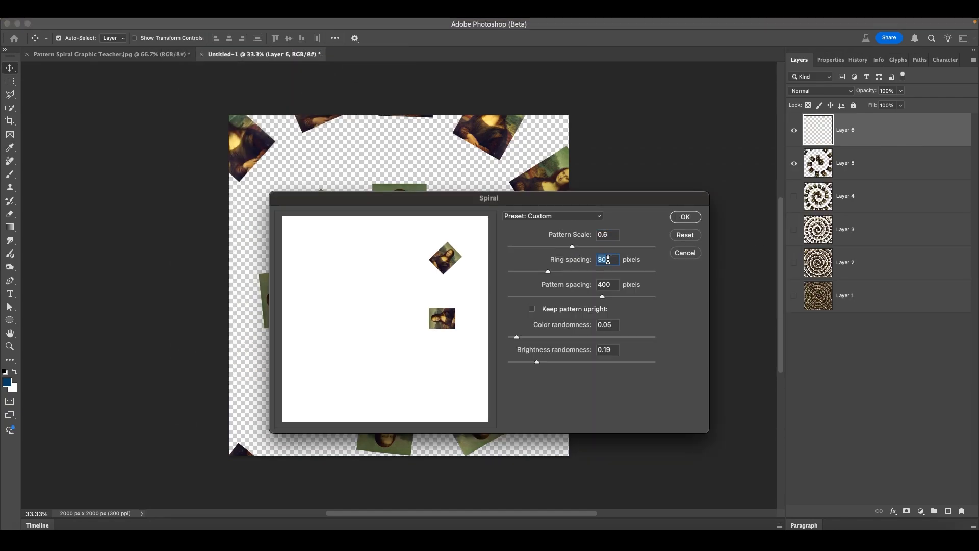
{"action": "type", "text": "50"}
{"action": "left_click_drag", "start_coordinate": [616, 286], "coordinate": [548, 286]}
{"action": "type", "text": "500"}
{"action": "left_click", "coordinate": [687, 217]}
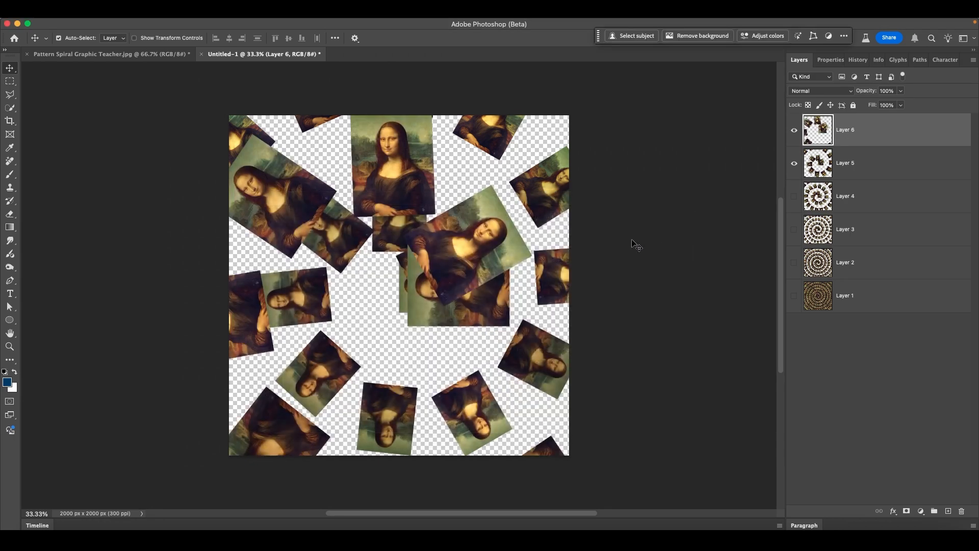
Step: Hide Layers 5 and 6 and add another new empty layer
{"action": "left_click", "coordinate": [794, 163]}
{"action": "left_click", "coordinate": [794, 130]}
{"action": "left_click", "coordinate": [179, 26]}
{"action": "mouse_move", "coordinate": [186, 38]}
{"action": "left_click", "coordinate": [315, 38]}
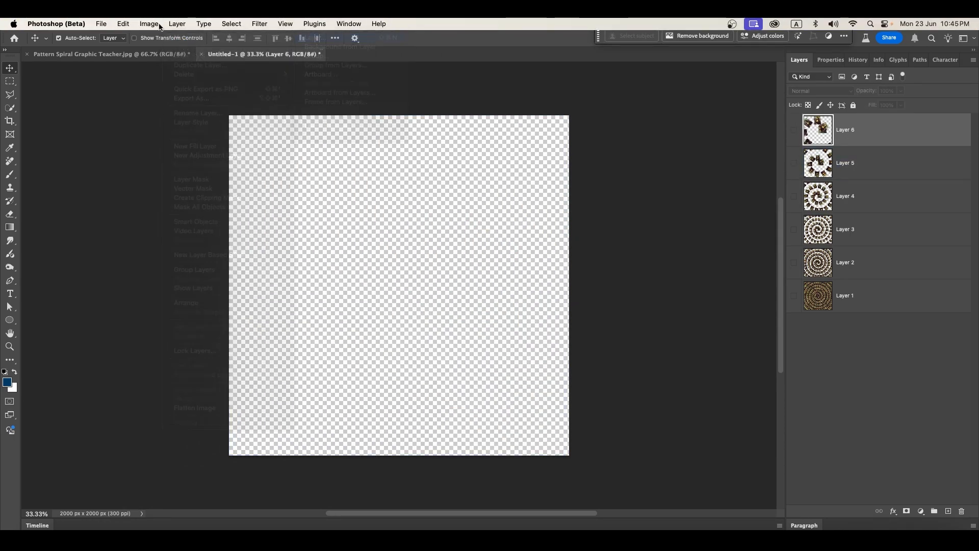
Step: Create Layer 7, make it the active layer and start a Spiral pattern fill on it
{"action": "left_click", "coordinate": [755, 232]}
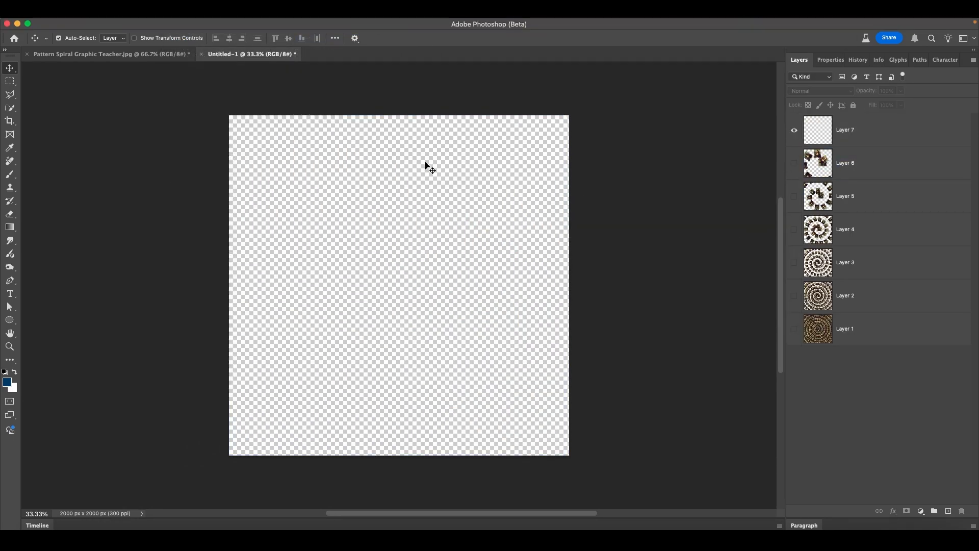
{"action": "left_click", "coordinate": [123, 24]}
{"action": "left_click", "coordinate": [123, 24]}
{"action": "left_click", "coordinate": [837, 125]}
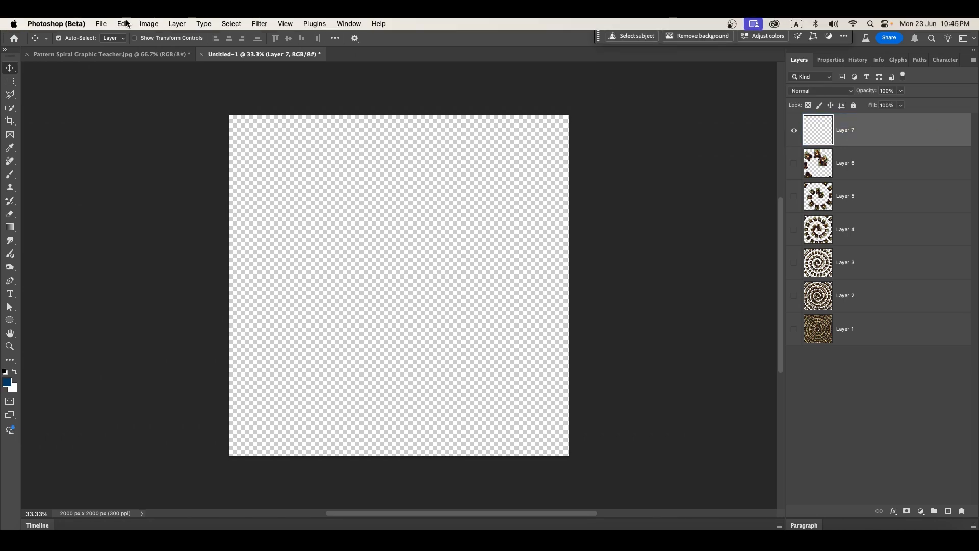
{"action": "left_click", "coordinate": [123, 24]}
{"action": "left_click", "coordinate": [132, 180]}
{"action": "left_click", "coordinate": [556, 226]}
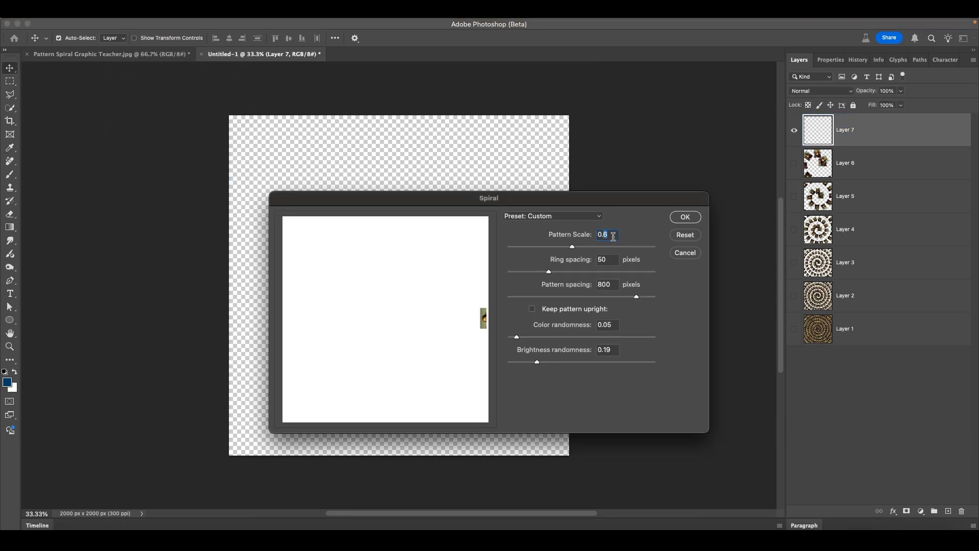
Step: Fill Layer 7 with a spiral at scale 0.8, ring spacing 100, pattern spacing clamped to 1000
{"action": "type", "text": "0.8"}
{"action": "key", "text": "Tab"}
{"action": "type", "text": "100"}
{"action": "key", "text": "Tab"}
{"action": "type", "text": "1200"}
{"action": "left_click", "coordinate": [689, 218]}
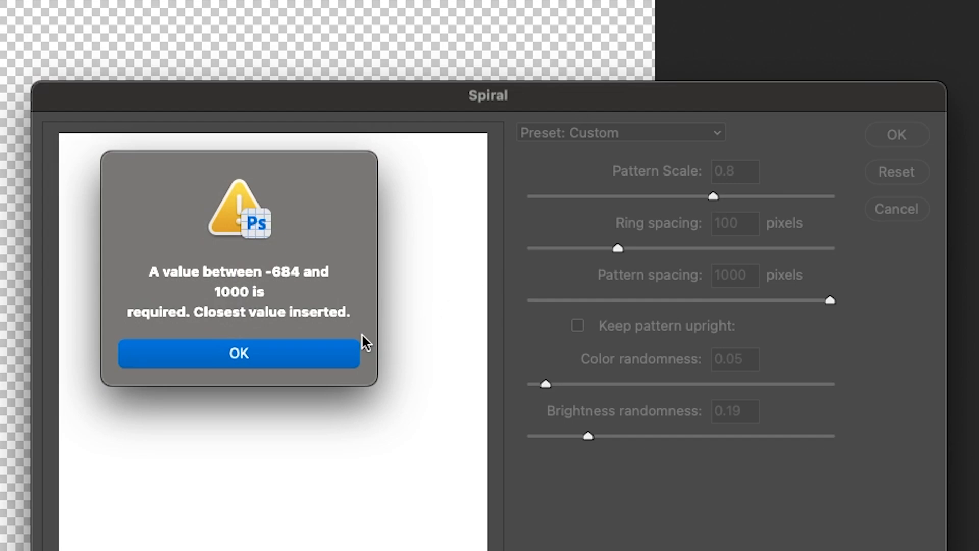
{"action": "left_click", "coordinate": [286, 350]}
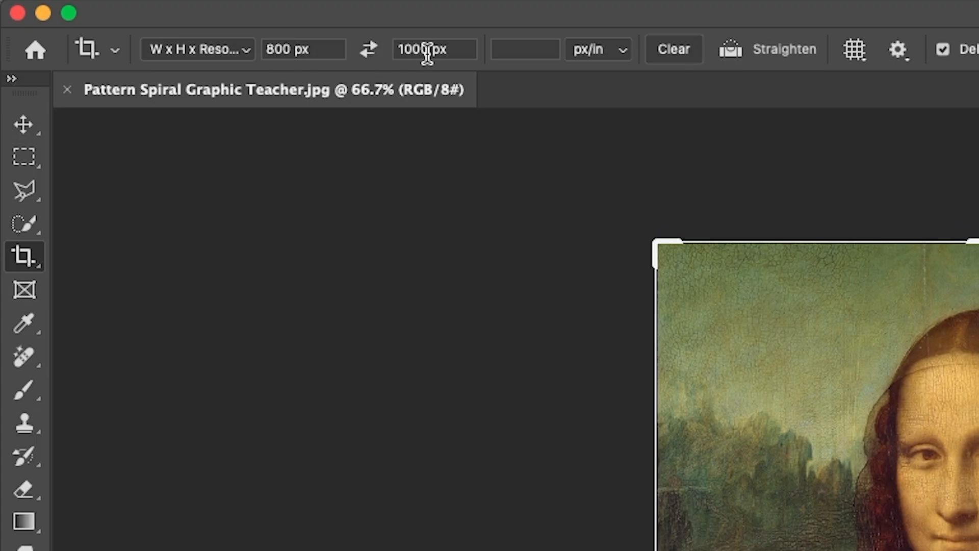
{"action": "key", "text": "Return"}
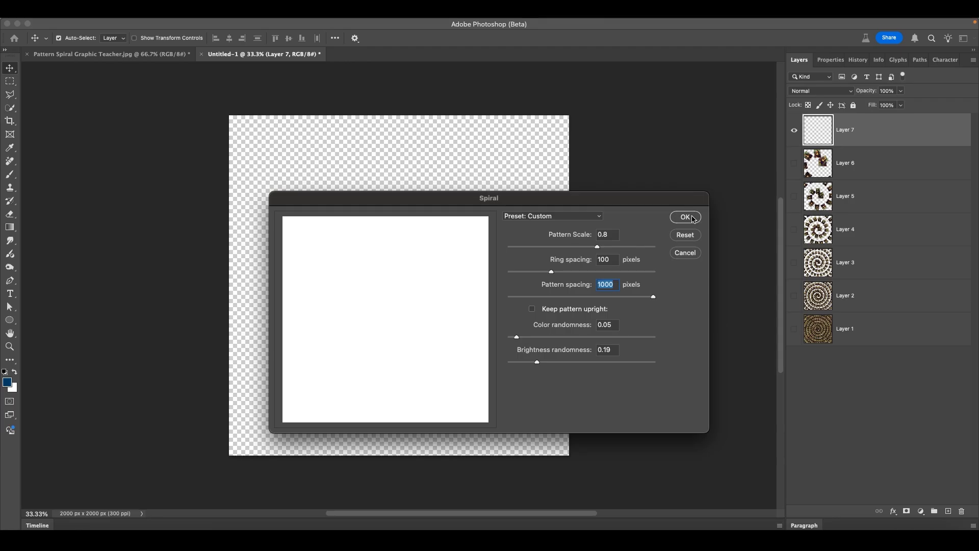
{"action": "left_click", "coordinate": [686, 217]}
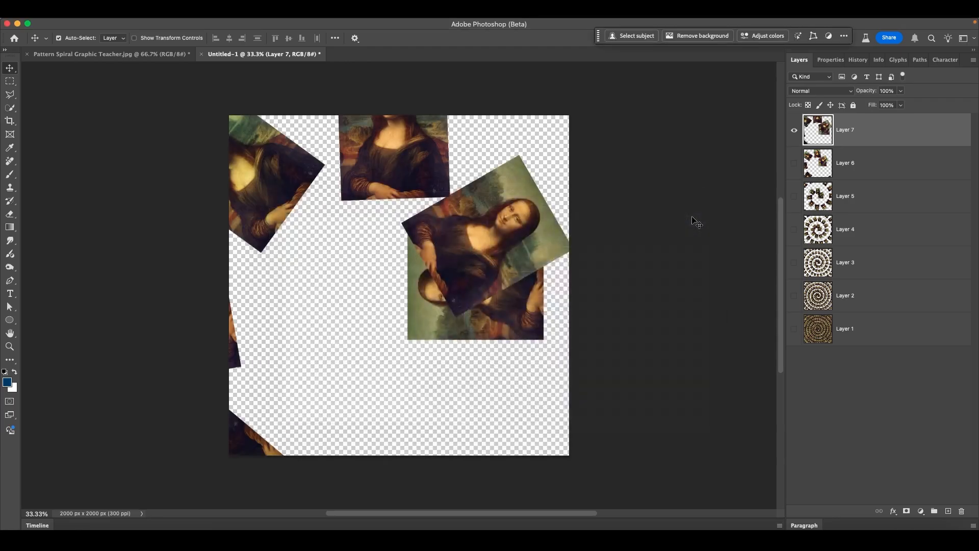
{"action": "left_click", "coordinate": [794, 134]}
Step: Compare Layers 6 and 7, then turn on Layers 1–6 so all seven spirals show together
{"action": "left_click", "coordinate": [795, 162]}
{"action": "left_click", "coordinate": [794, 162]}
{"action": "left_click", "coordinate": [795, 133]}
{"action": "left_click_drag", "start_coordinate": [796, 335], "coordinate": [798, 278]}
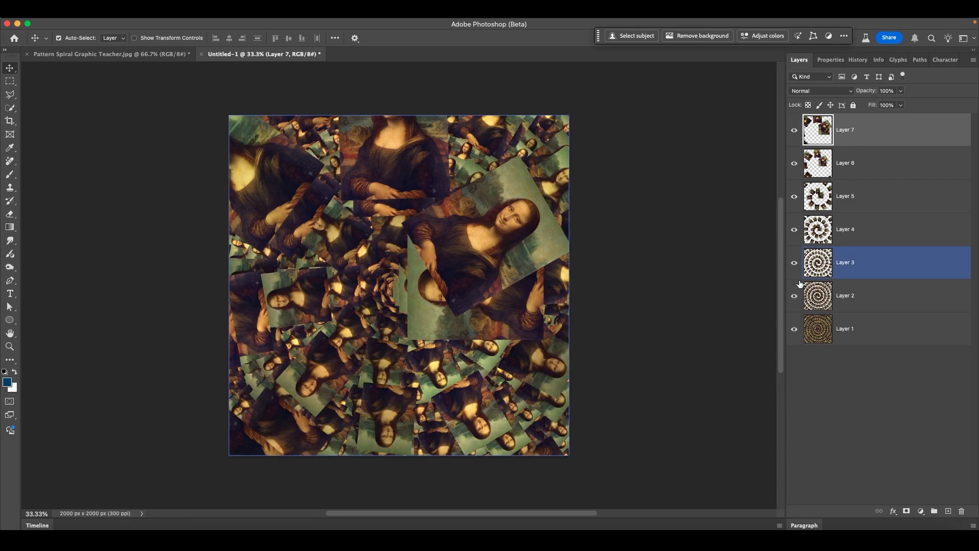
Step: Show the Timeline panel via Window > Timeline and create a frame animation
{"action": "left_click", "coordinate": [37, 525]}
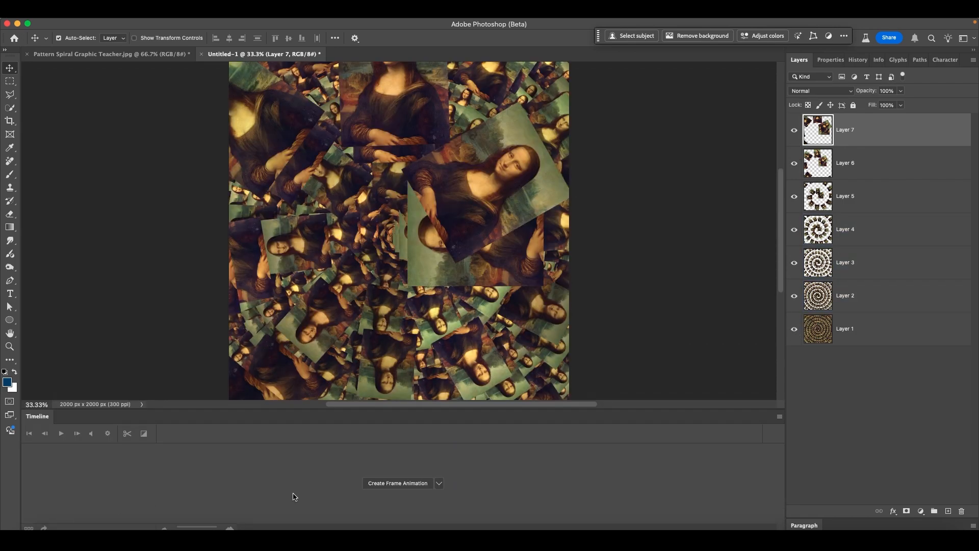
{"action": "left_click", "coordinate": [349, 24]}
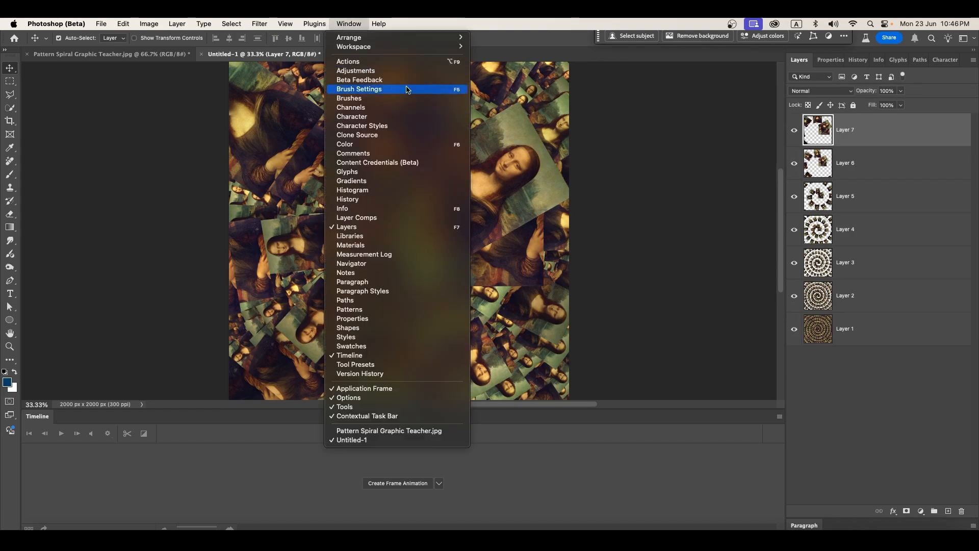
{"action": "left_click", "coordinate": [351, 357]}
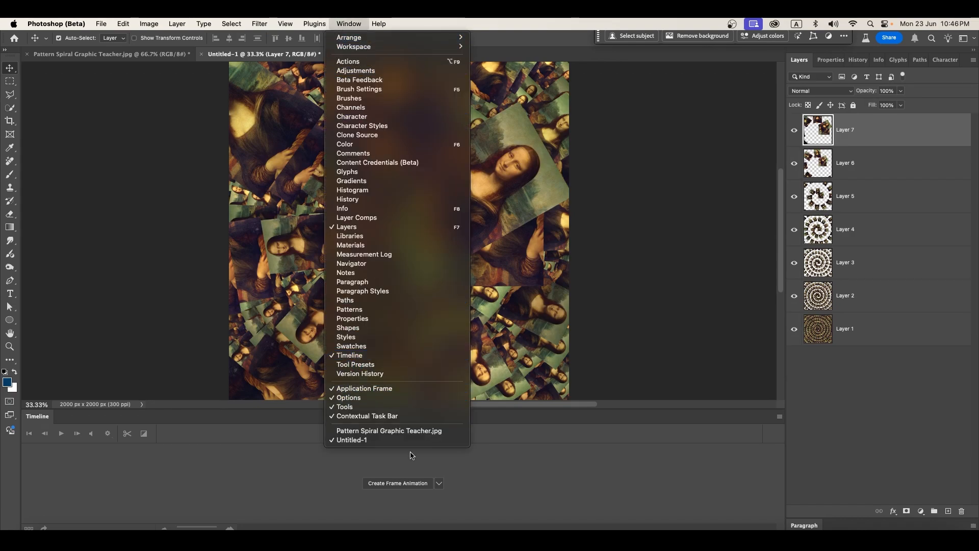
{"action": "left_click", "coordinate": [438, 483]}
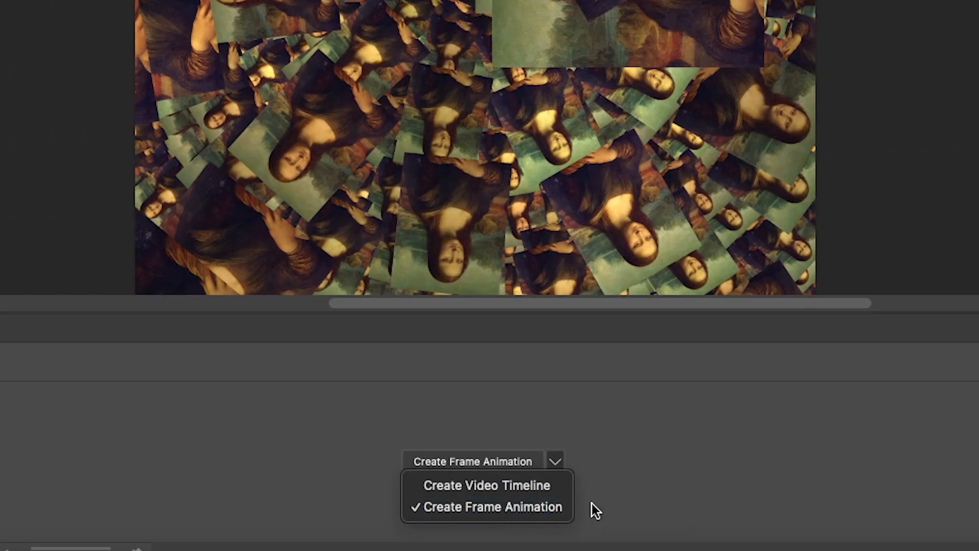
{"action": "left_click", "coordinate": [457, 458]}
{"action": "left_click", "coordinate": [460, 460]}
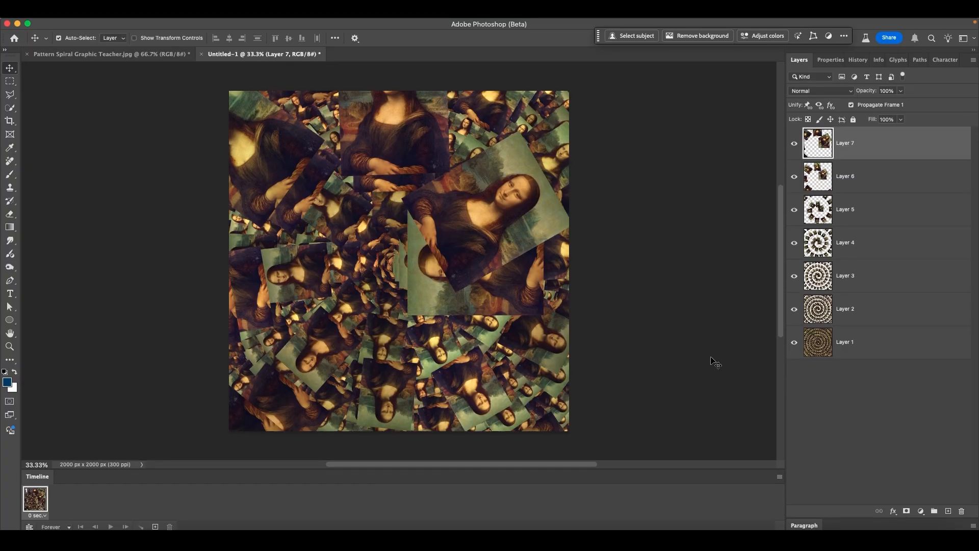
{"action": "mouse_move", "coordinate": [862, 149]}
{"action": "left_mouse_down"}
{"action": "mouse_move", "coordinate": [867, 344]}
{"action": "mouse_move", "coordinate": [853, 148]}
{"action": "left_mouse_up"}
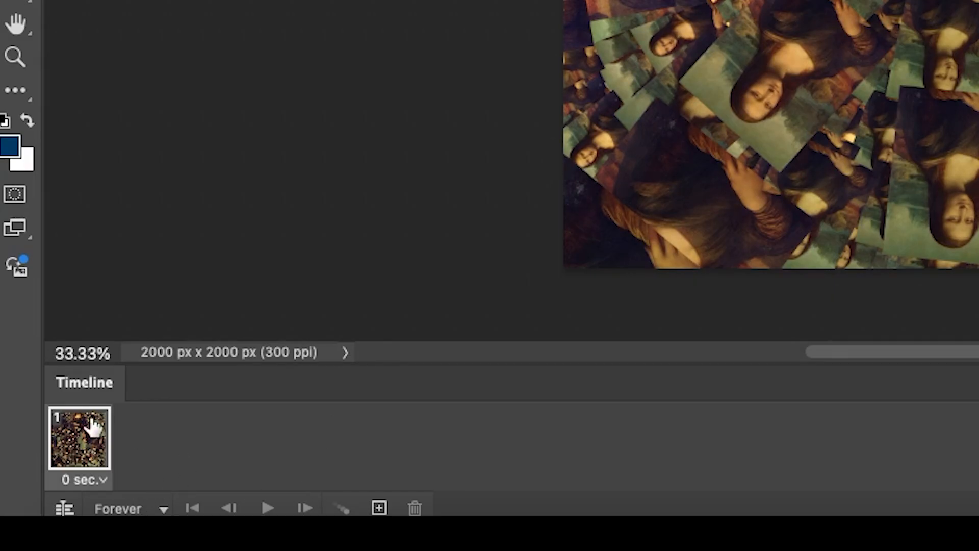
Step: Add new frames until the animation has seven frames
{"action": "left_click", "coordinate": [155, 526]}
{"action": "left_click", "coordinate": [379, 508]}
{"action": "left_click", "coordinate": [380, 508]}
{"action": "left_click", "coordinate": [380, 508]}
{"action": "left_click", "coordinate": [379, 508]}
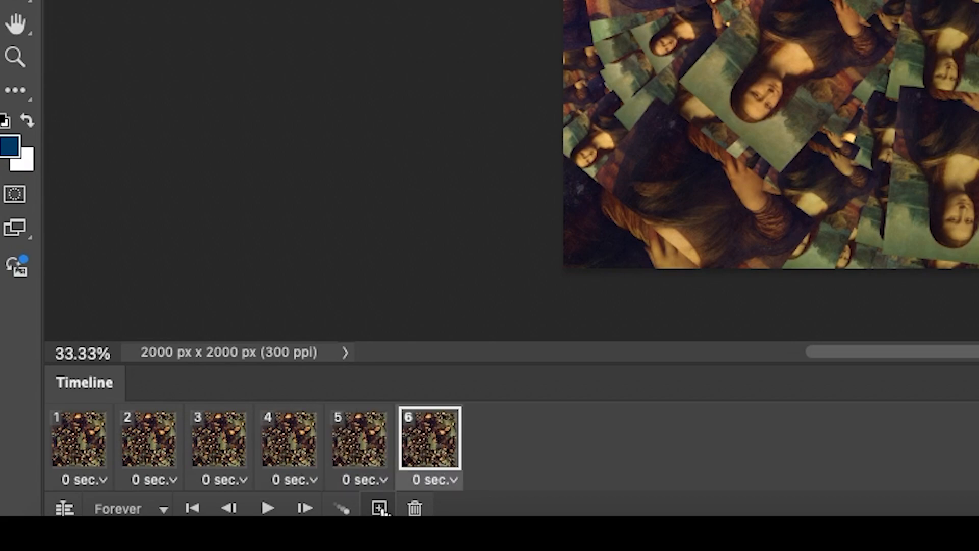
{"action": "left_click", "coordinate": [380, 508]}
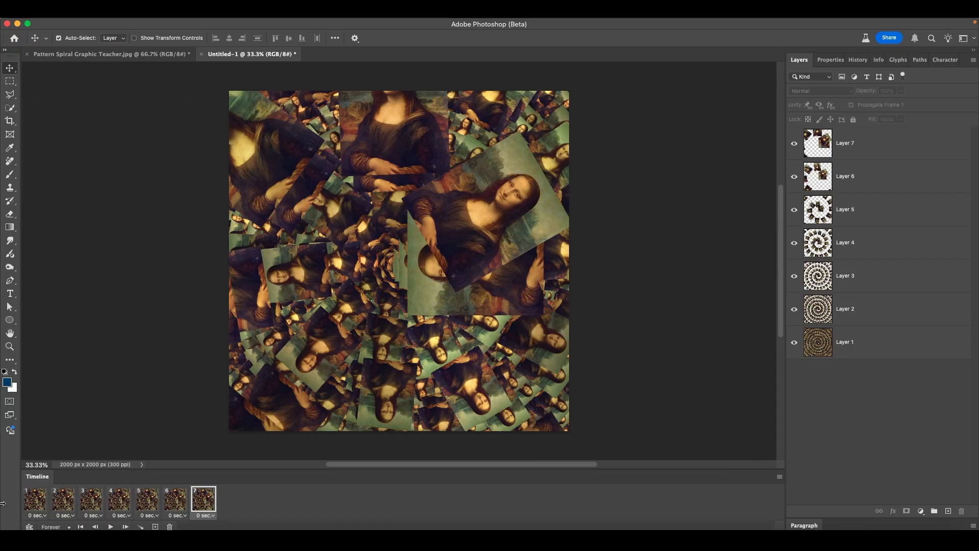
Step: Make frames 1–4 each show only Layers 1, 2, 3 and 4 respectively
{"action": "left_click", "coordinate": [61, 450]}
{"action": "left_click", "coordinate": [794, 342], "text": "alt"}
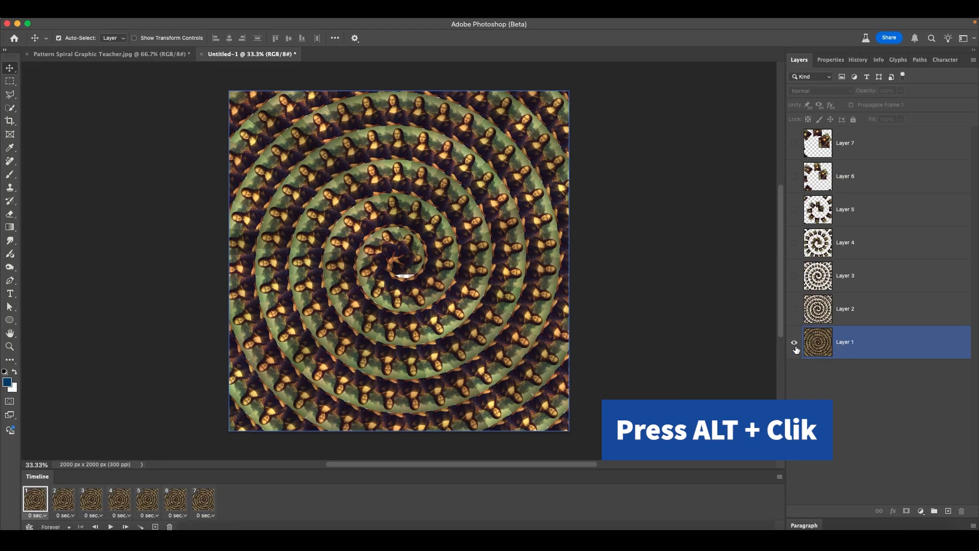
{"action": "left_click", "coordinate": [795, 343], "text": "alt"}
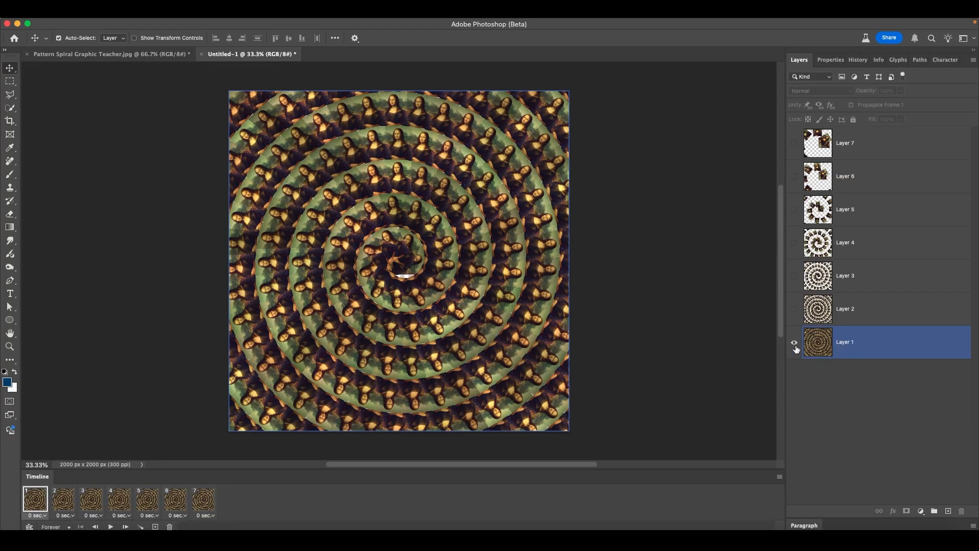
{"action": "left_click", "coordinate": [64, 500]}
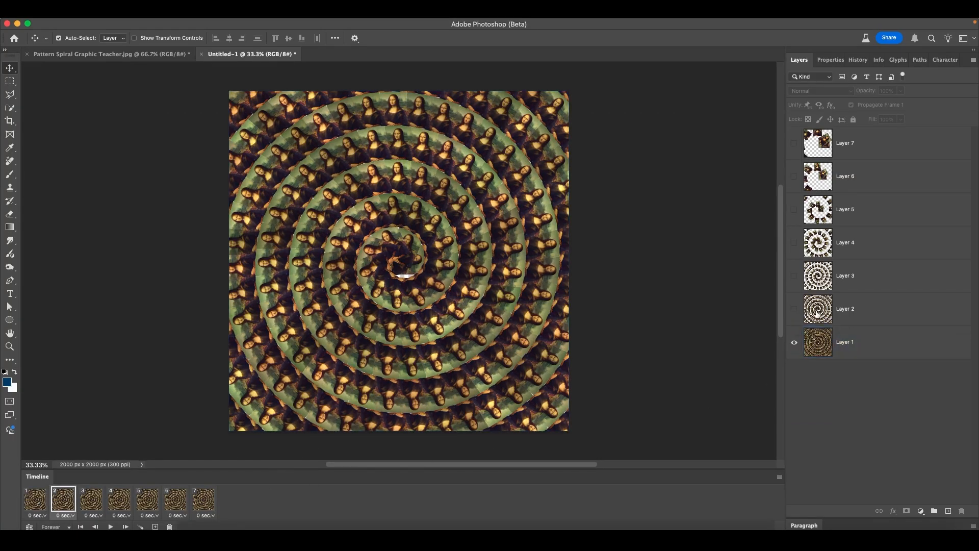
{"action": "left_click", "coordinate": [795, 309]}
{"action": "left_click", "coordinate": [91, 500]}
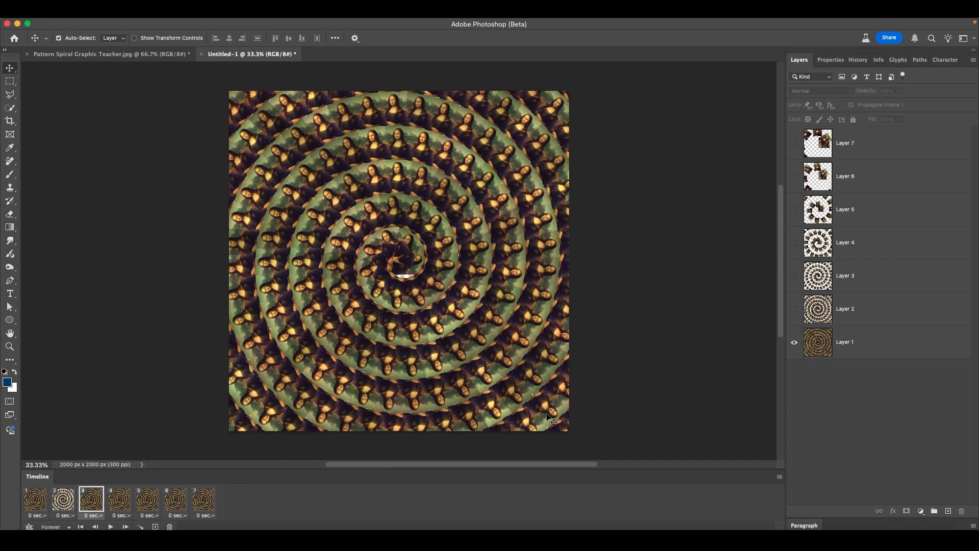
{"action": "left_click", "coordinate": [797, 276], "text": "alt"}
{"action": "left_click", "coordinate": [128, 506]}
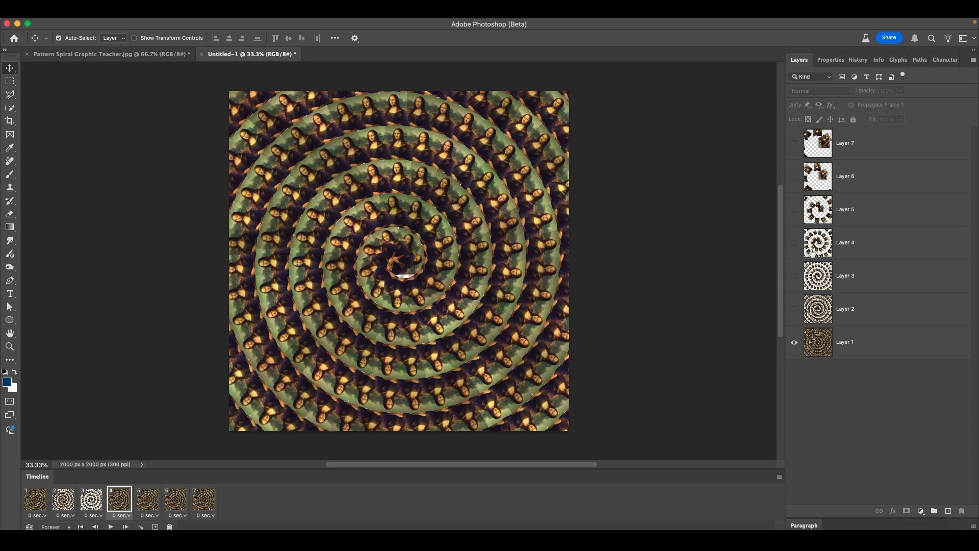
{"action": "left_click", "coordinate": [795, 243], "text": "alt"}
Step: Make frames 5–7 show only Layers 5, 6 and 7, then reselect frame 1
{"action": "left_click", "coordinate": [139, 509]}
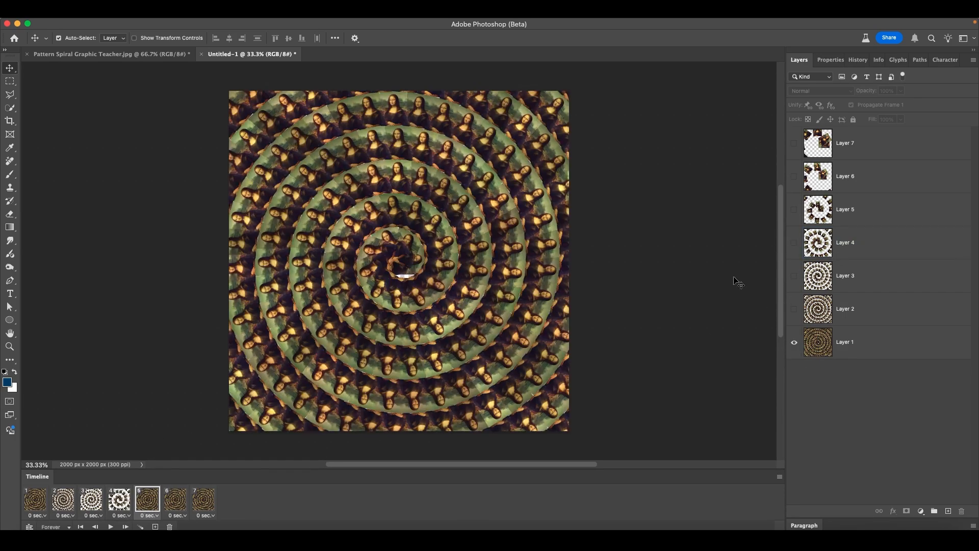
{"action": "left_click", "coordinate": [795, 210], "text": "alt"}
{"action": "left_click", "coordinate": [177, 499]}
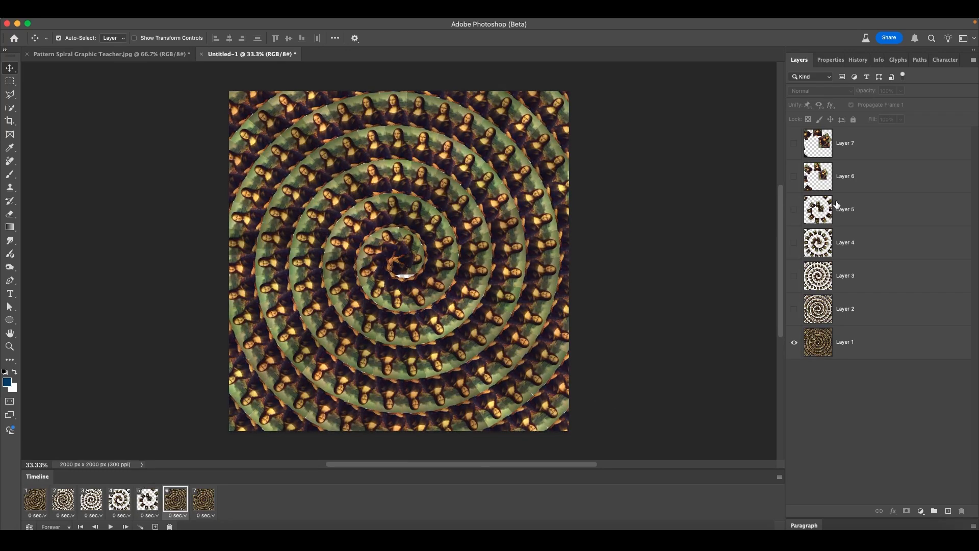
{"action": "left_click", "coordinate": [796, 177], "text": "alt"}
{"action": "left_click", "coordinate": [203, 499]}
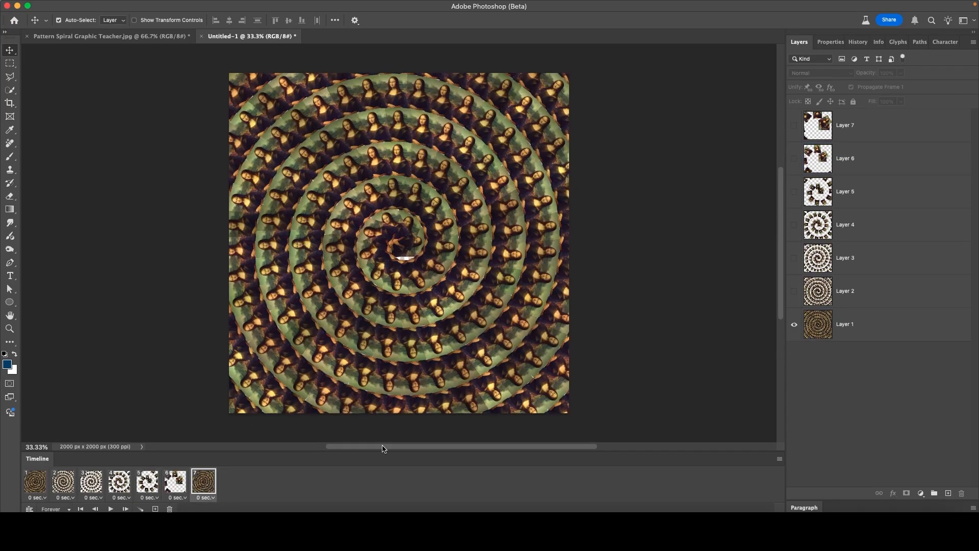
{"action": "left_click", "coordinate": [794, 126], "text": "alt"}
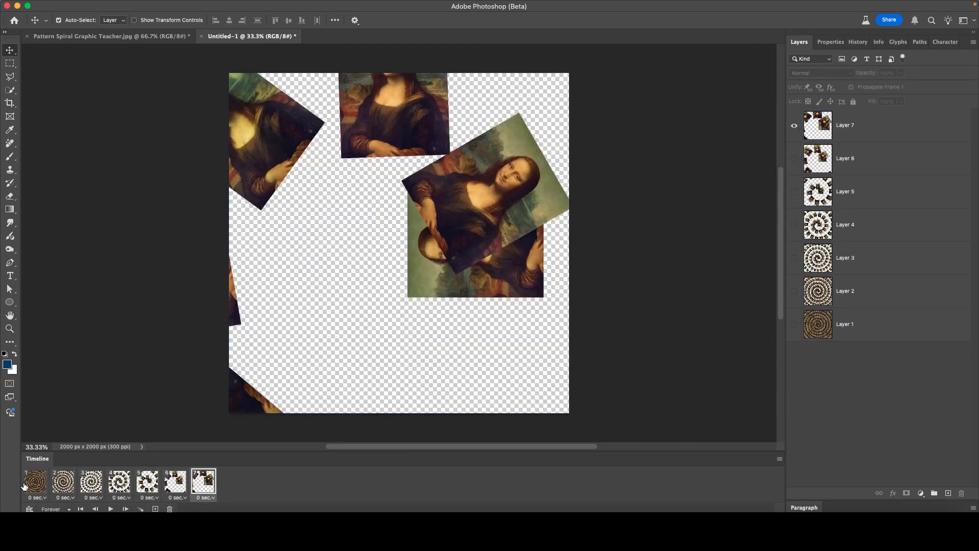
{"action": "left_click", "coordinate": [35, 482]}
Step: Select all seven frames and set each frame's delay to 0.2 seconds
{"action": "left_click", "coordinate": [197, 478], "text": "shift"}
{"action": "left_click", "coordinate": [43, 498]}
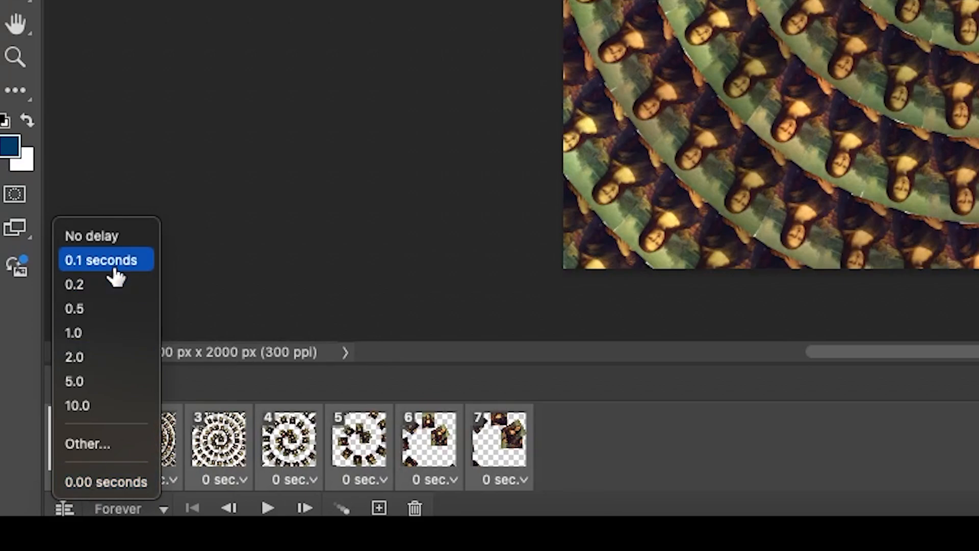
{"action": "left_click", "coordinate": [88, 290]}
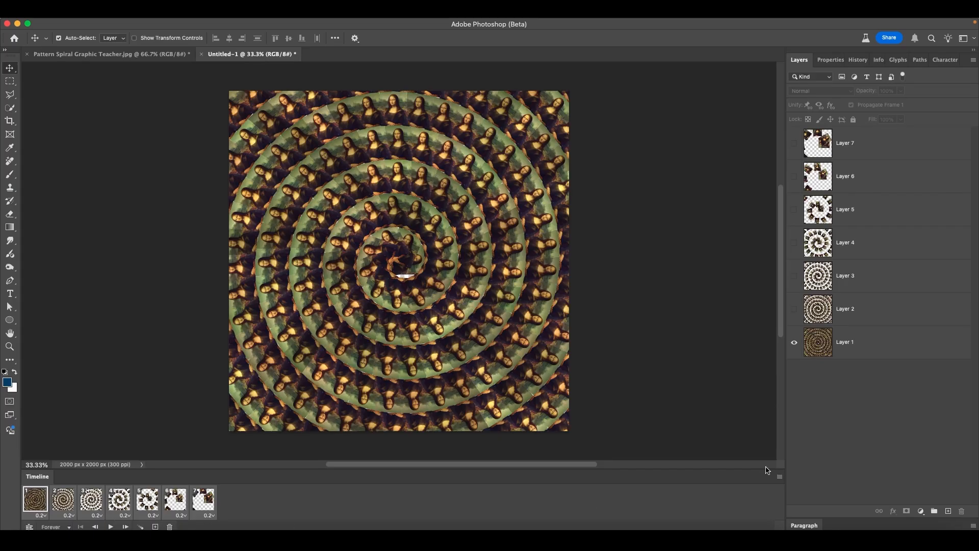
Step: Choose larger frame thumbnails in the Timeline Panel Options, then stop playback
{"action": "left_click", "coordinate": [779, 477]}
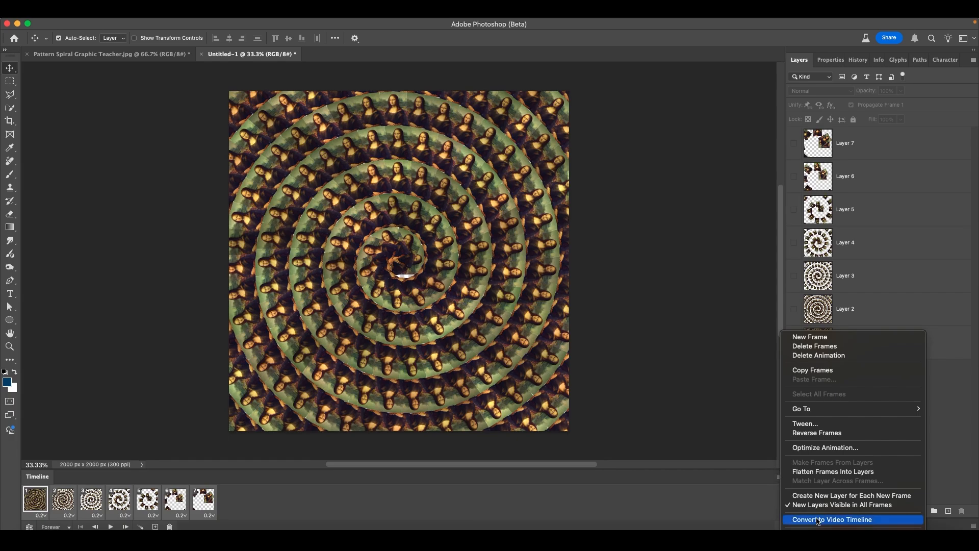
{"action": "left_click", "coordinate": [831, 534]}
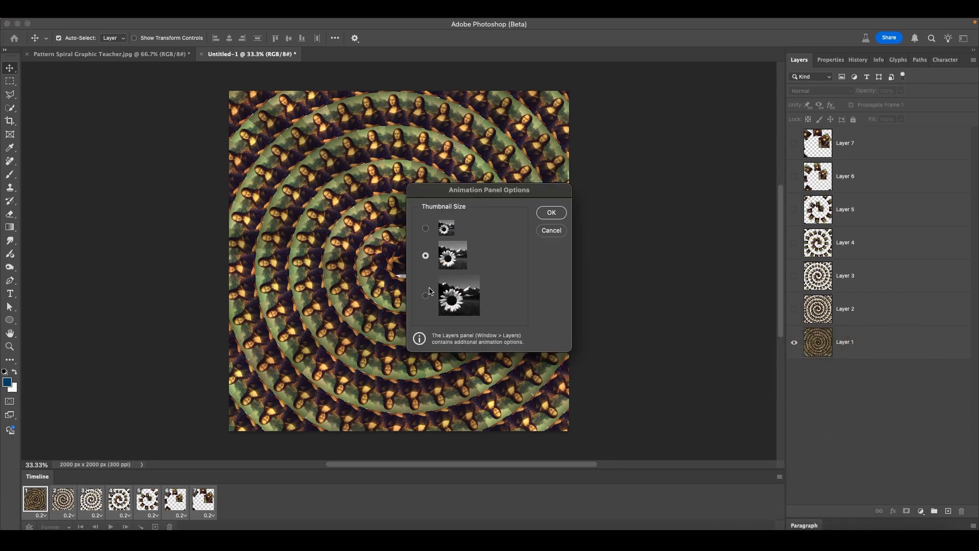
{"action": "left_click", "coordinate": [565, 213]}
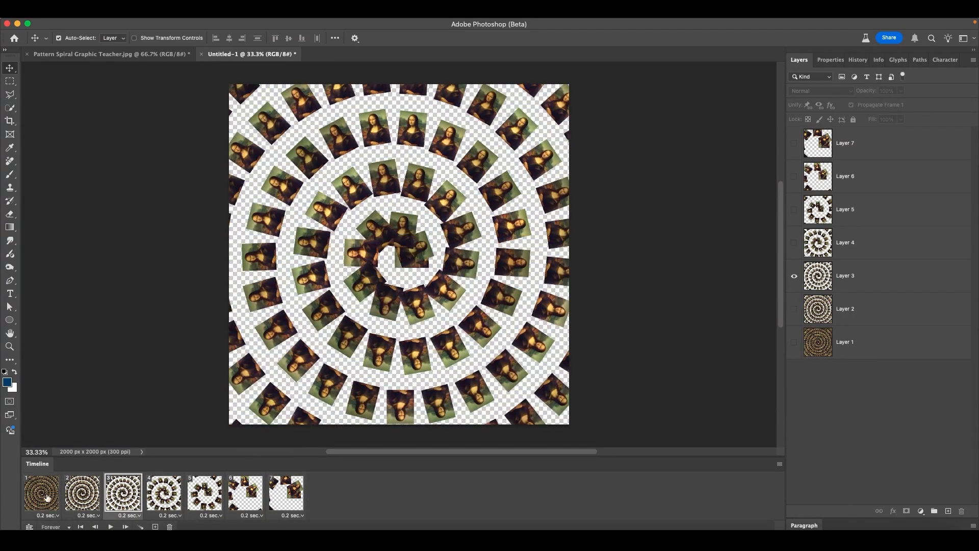
{"action": "left_click", "coordinate": [111, 527]}
{"action": "left_click", "coordinate": [101, 22]}
{"action": "mouse_move", "coordinate": [127, 186]}
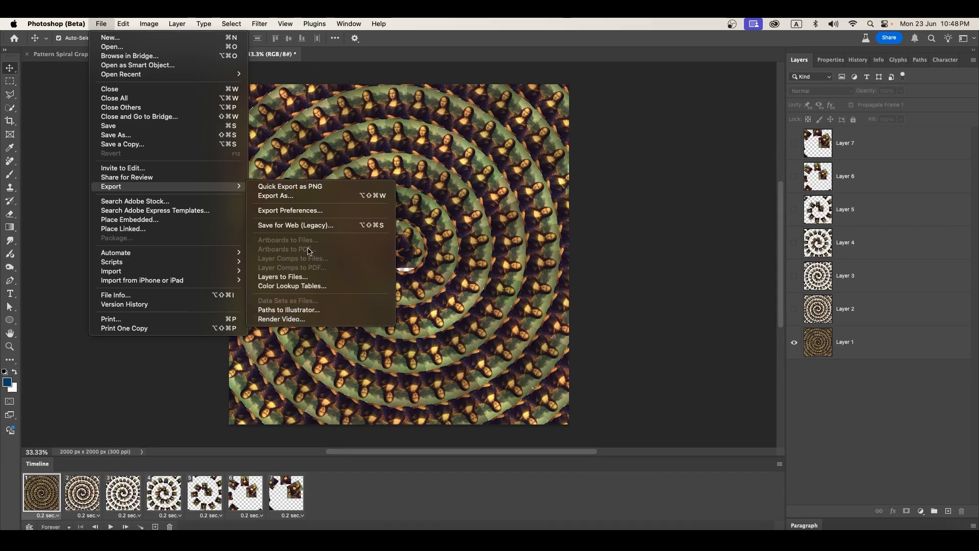
{"action": "left_click", "coordinate": [306, 225]}
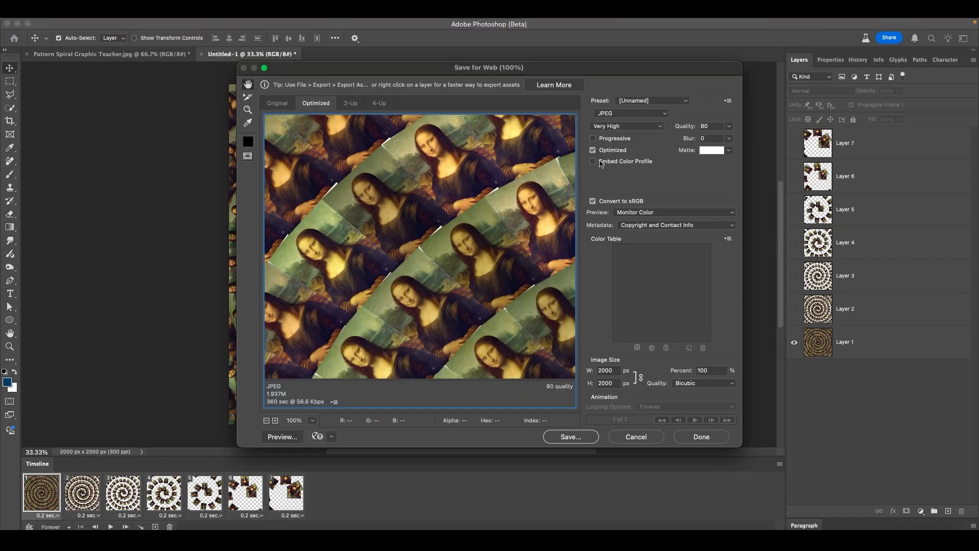
{"action": "left_click", "coordinate": [639, 113]}
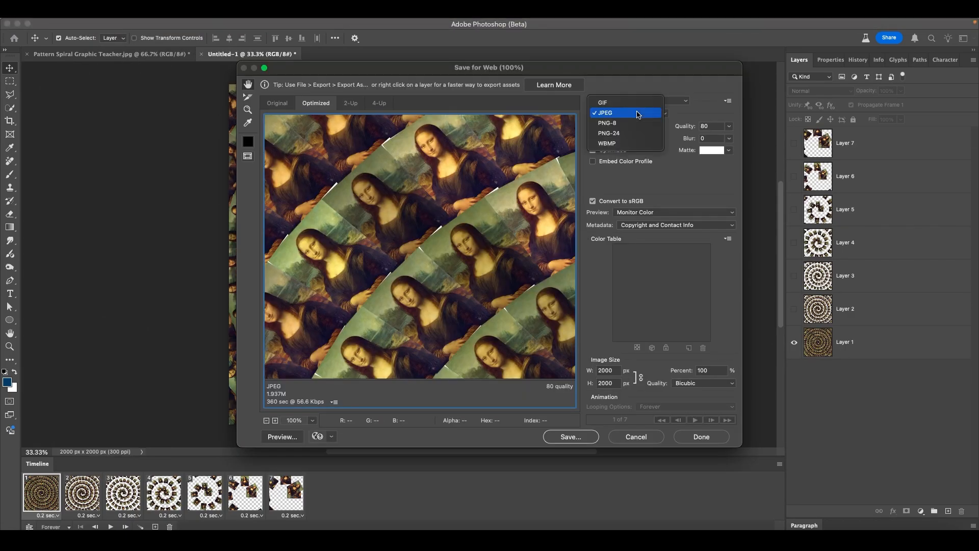
{"action": "left_click", "coordinate": [604, 103]}
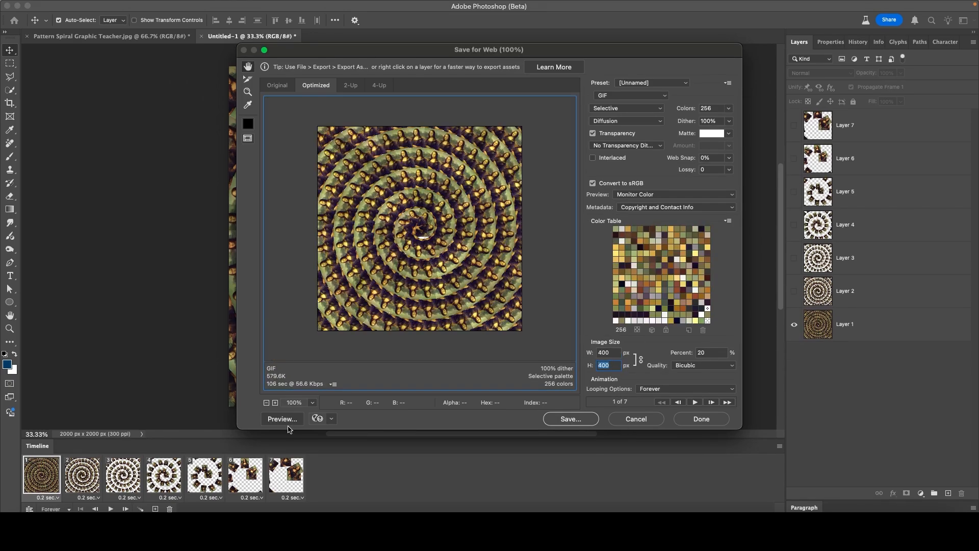
{"action": "left_click", "coordinate": [284, 419]}
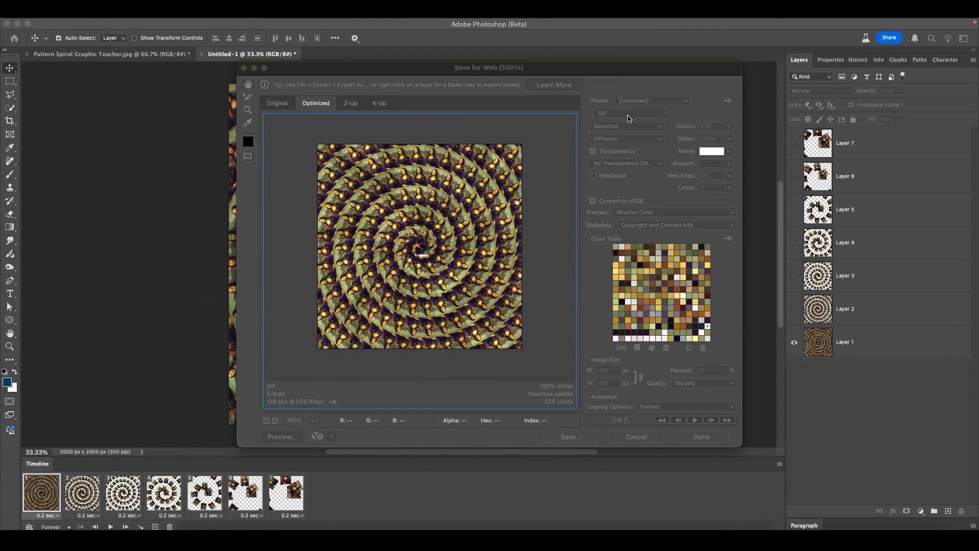
{"action": "left_click", "coordinate": [629, 115]}
{"action": "left_click", "coordinate": [628, 442]}
{"action": "left_click", "coordinate": [627, 442]}
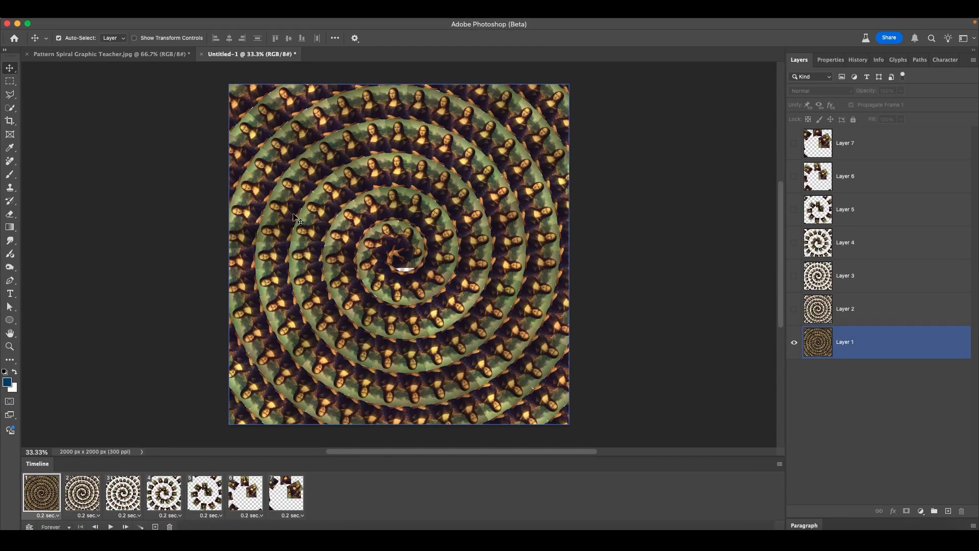
Step: Render the animation as Untitled-1.mp4, H.264 High Quality at 2000 × 2000, via File > Export > Render Video
{"action": "left_click", "coordinate": [106, 24]}
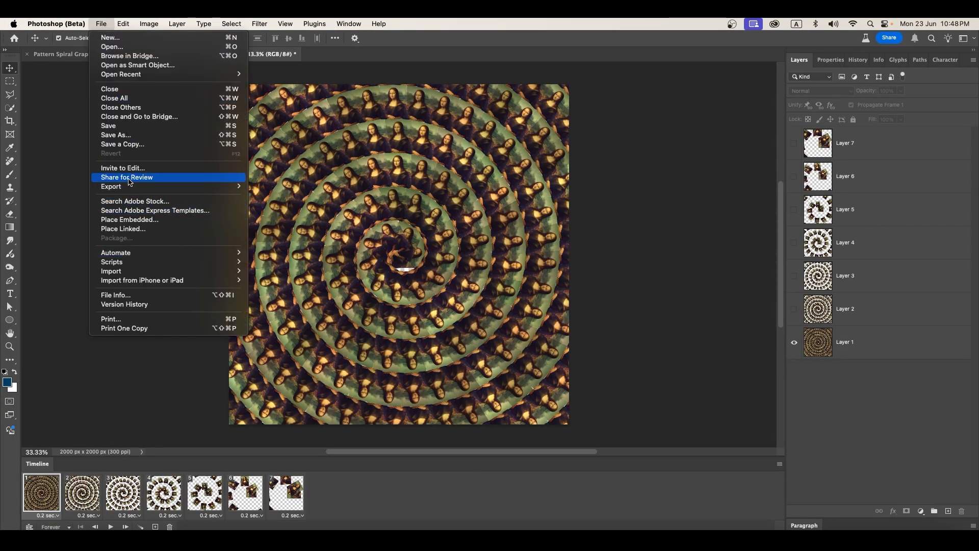
{"action": "mouse_move", "coordinate": [129, 187]}
{"action": "left_click", "coordinate": [266, 320]}
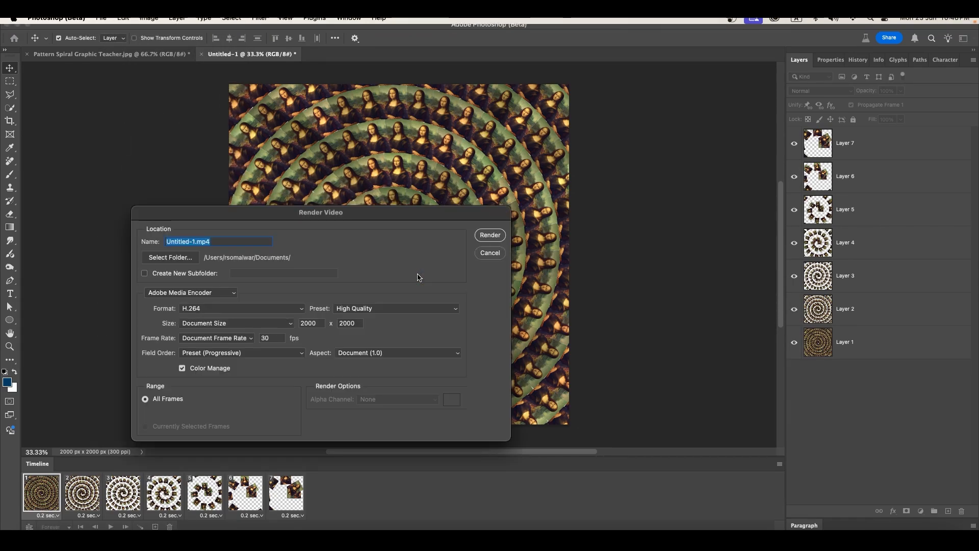
{"action": "left_click", "coordinate": [490, 235]}
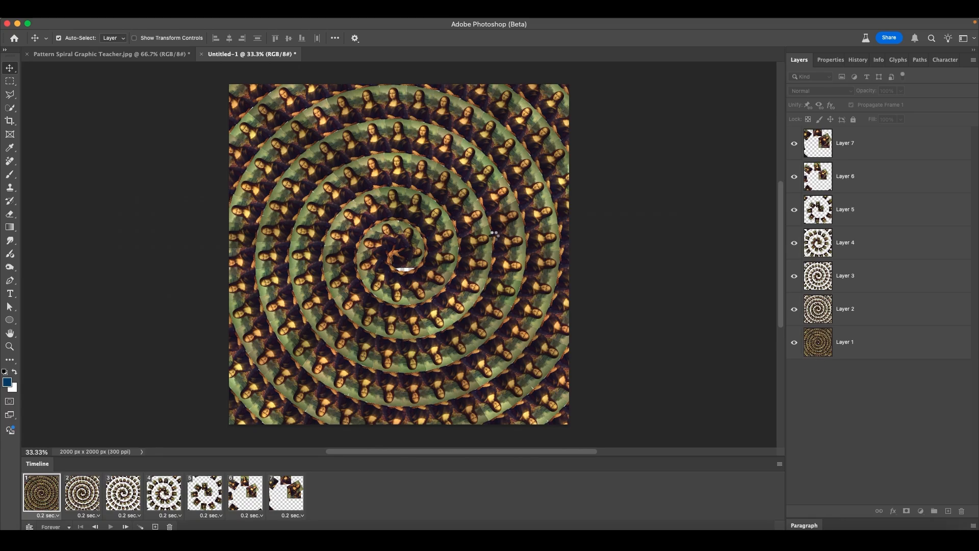